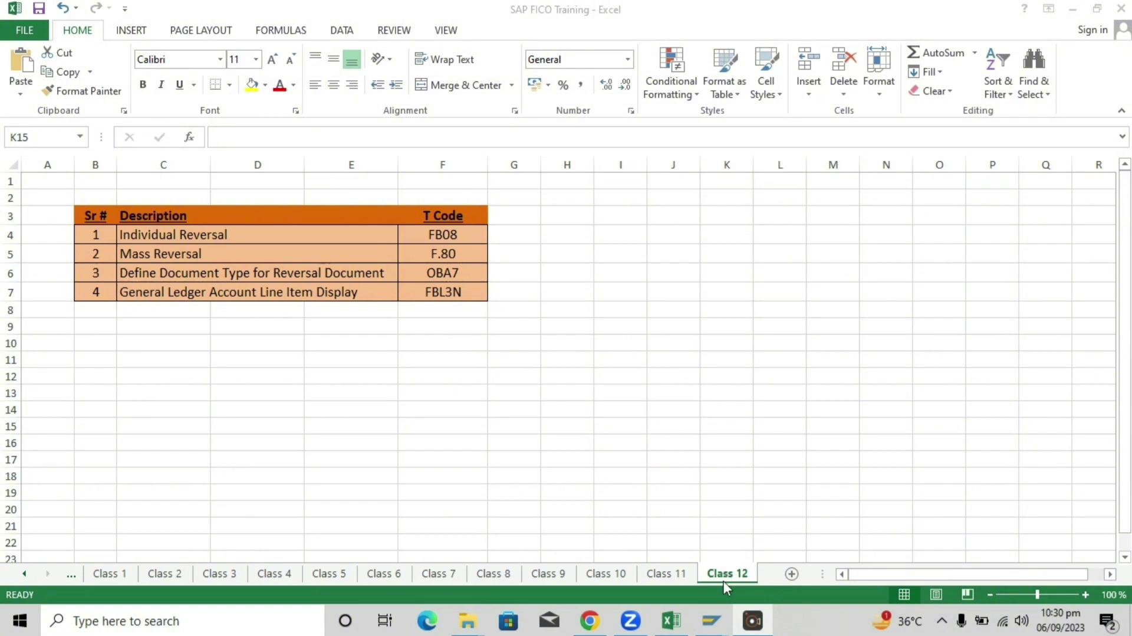
Switch to SAP and open FB08 - Individual Reversal under Accounting, Financial Accounting, General Ledger, Document, Reverse
{"action": "mouse_move", "coordinate": [712, 620]}
{"action": "left_click", "coordinate": [768, 536]}
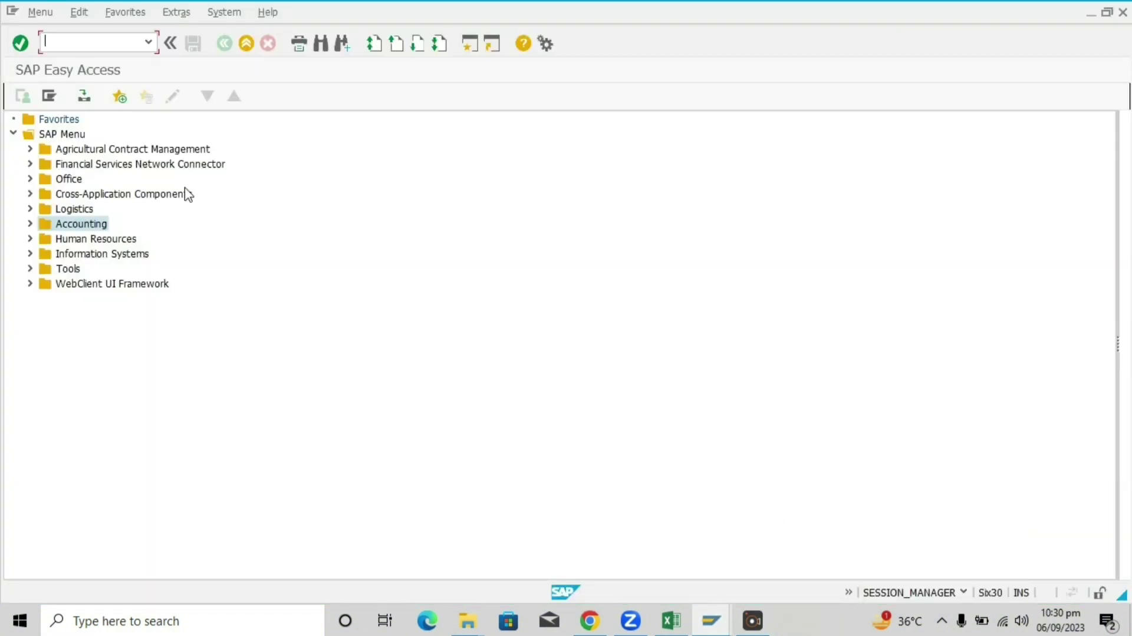
{"action": "left_click", "coordinate": [30, 224]}
{"action": "left_click", "coordinate": [48, 238]}
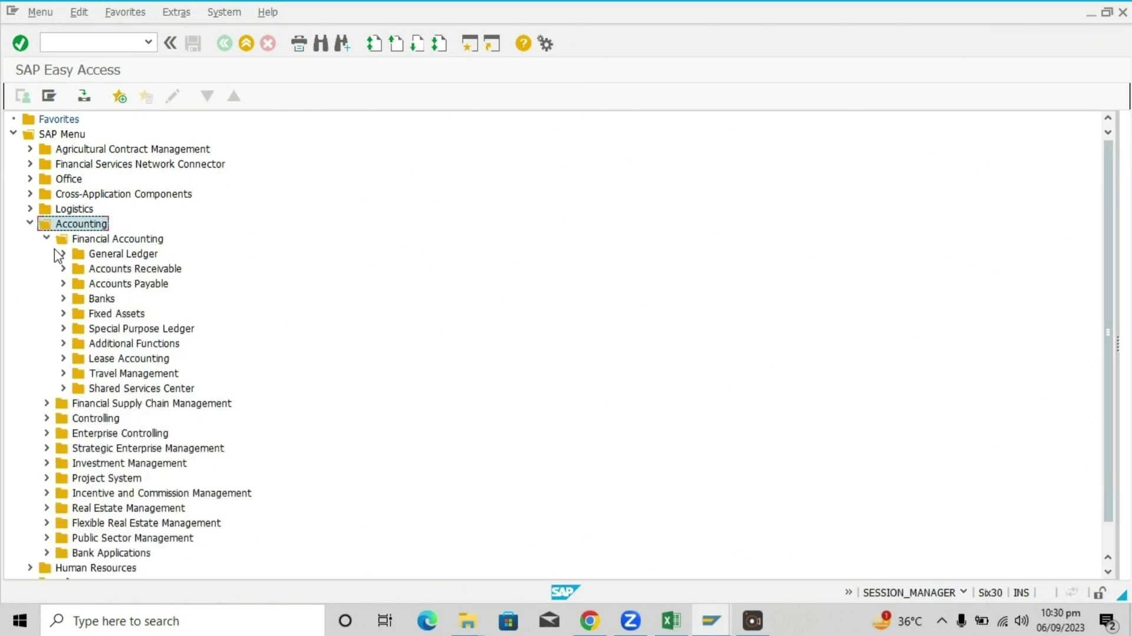
{"action": "left_click", "coordinate": [63, 253]}
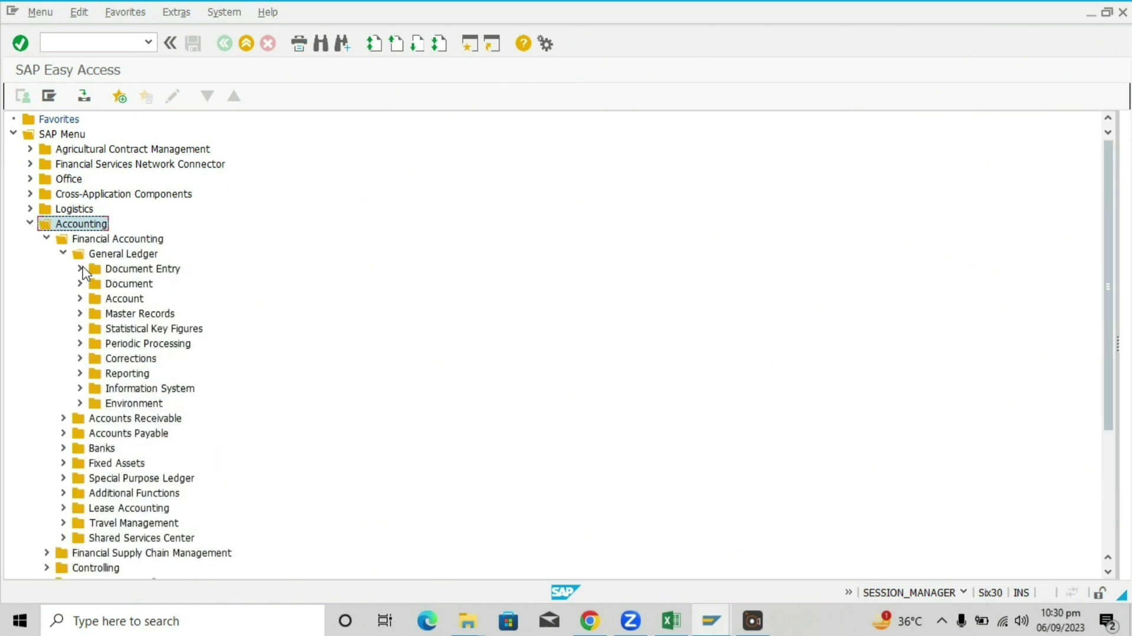
{"action": "left_click", "coordinate": [79, 283]}
{"action": "left_click", "coordinate": [96, 433]}
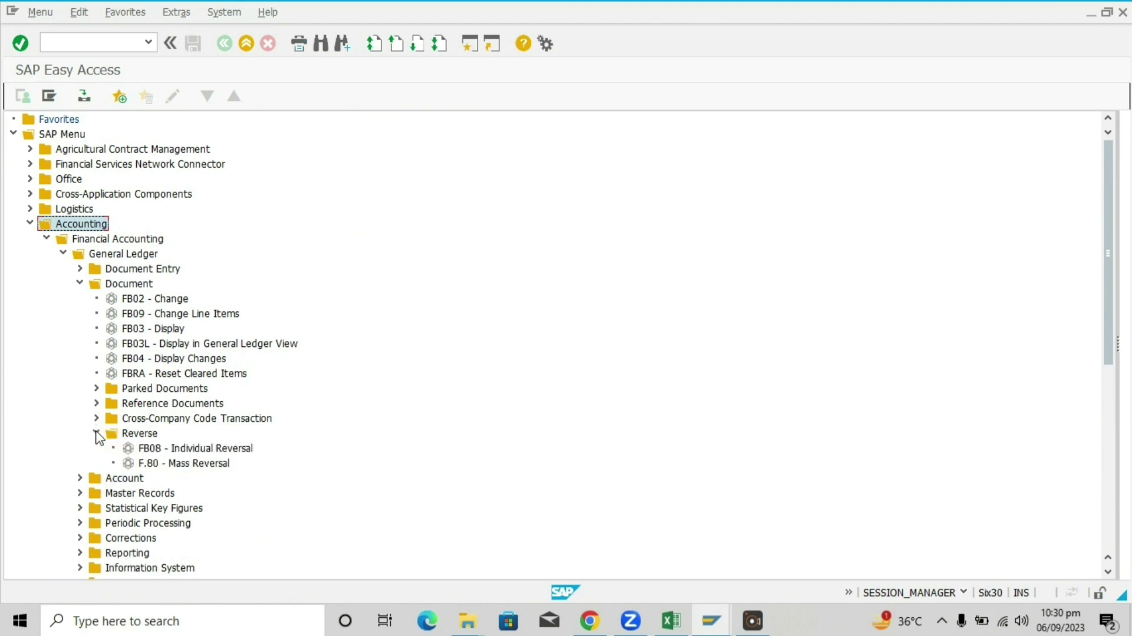
{"action": "left_click", "coordinate": [152, 451]}
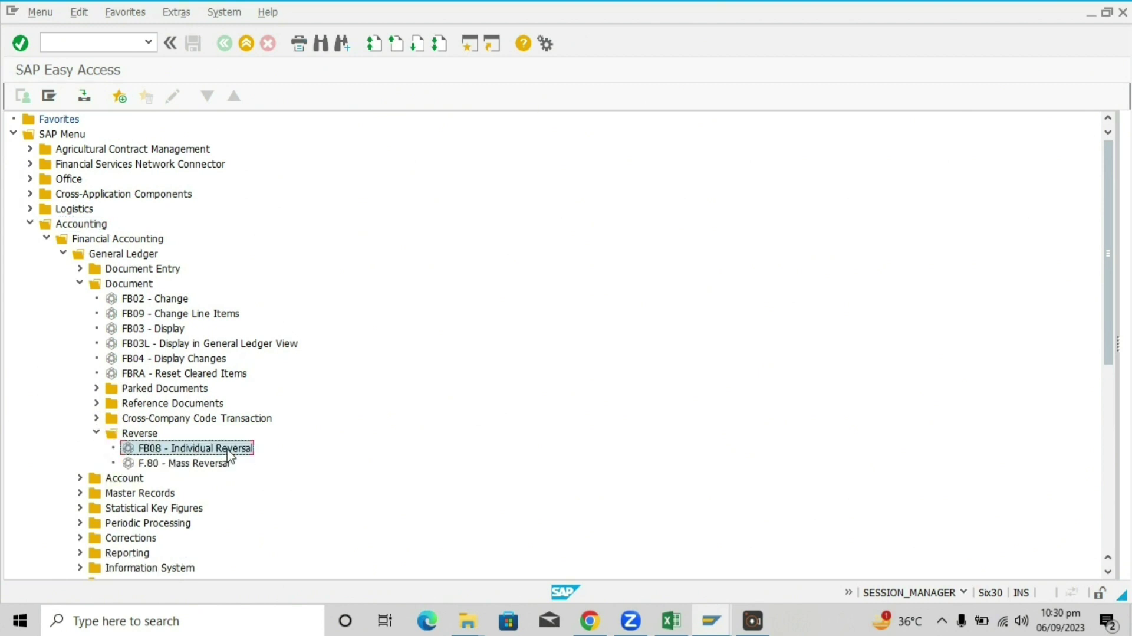
{"action": "left_click", "coordinate": [213, 463]}
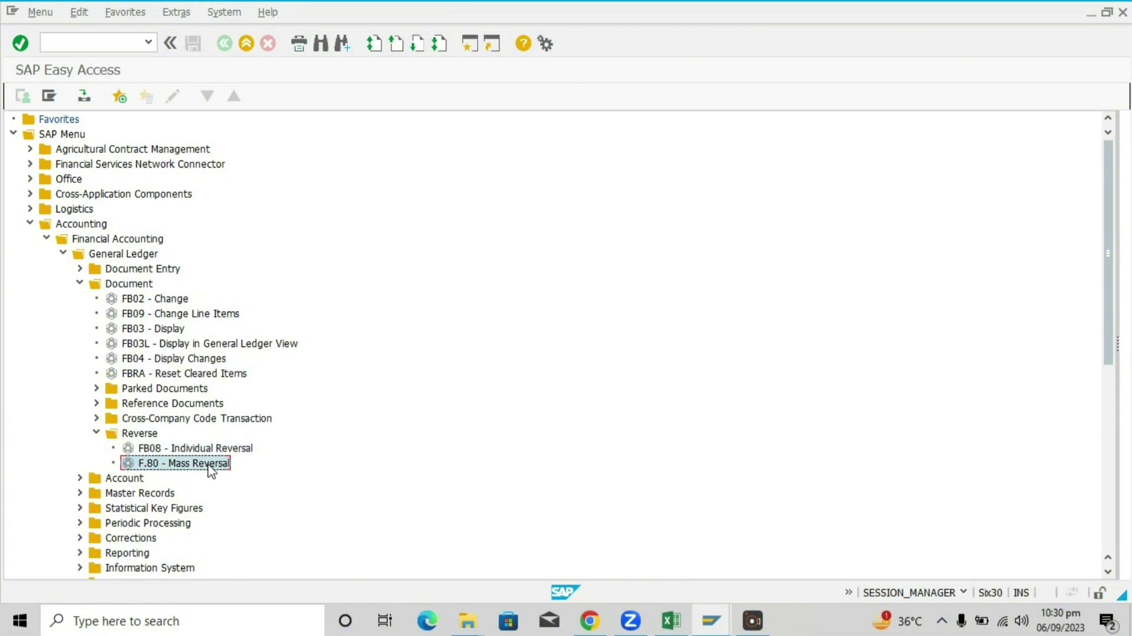
{"action": "double_click", "coordinate": [220, 449]}
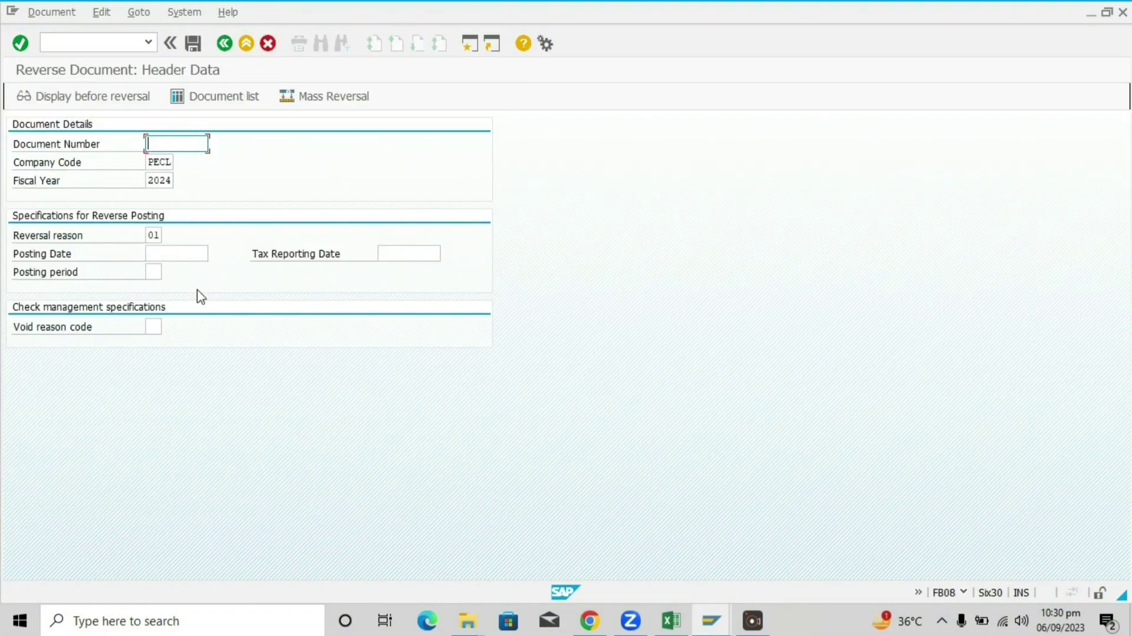
{"action": "left_click", "coordinate": [233, 98]}
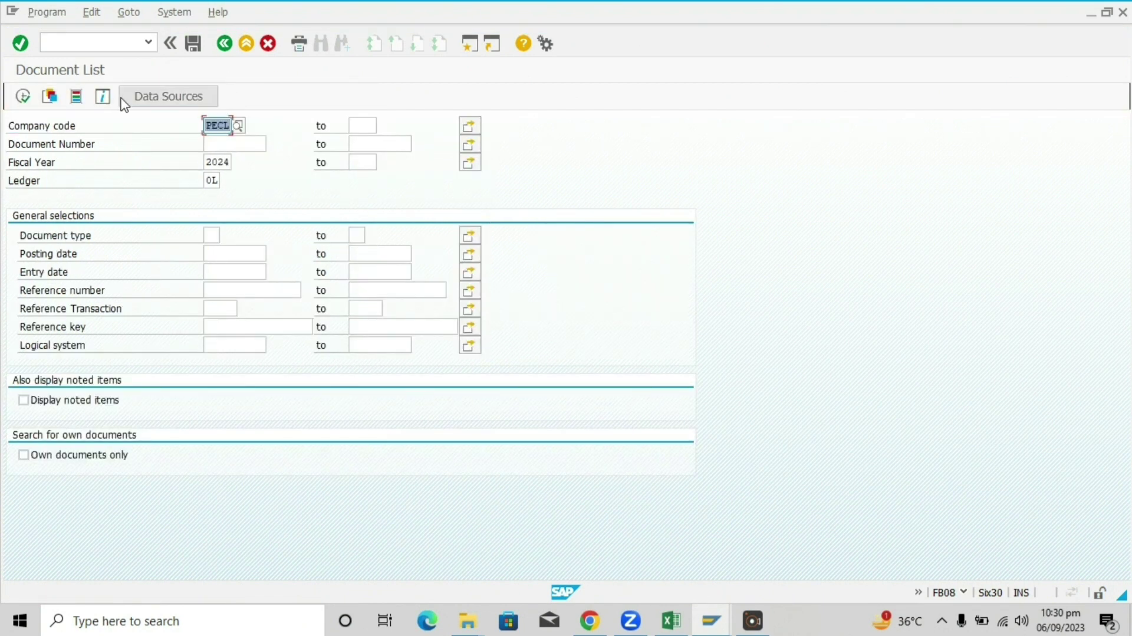
{"action": "left_click", "coordinate": [23, 96]}
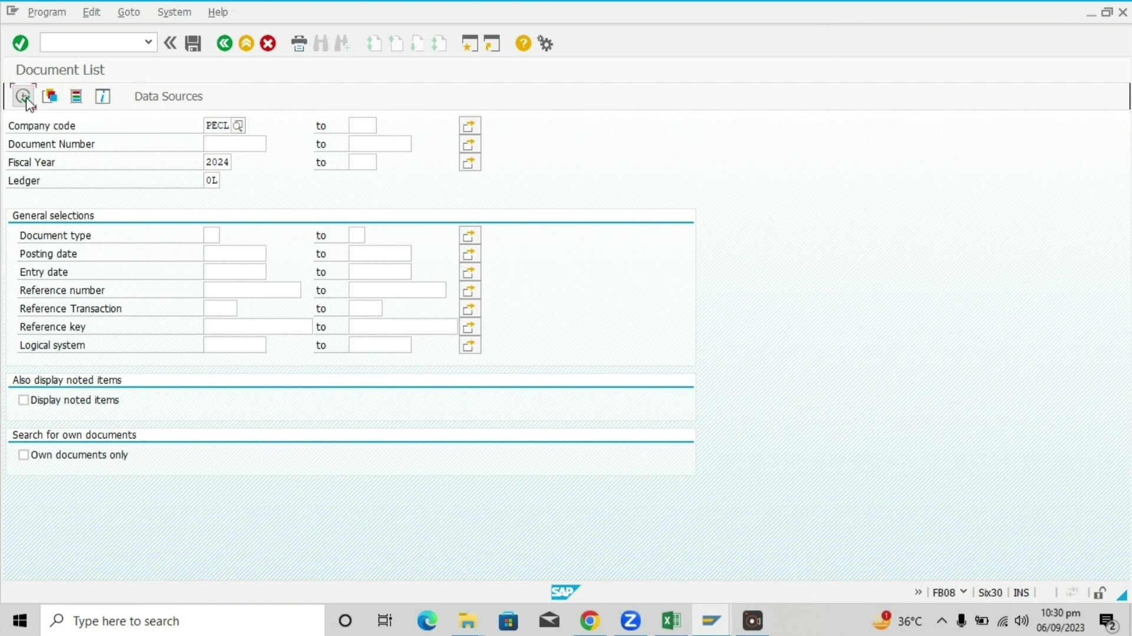
{"action": "left_click", "coordinate": [26, 98]}
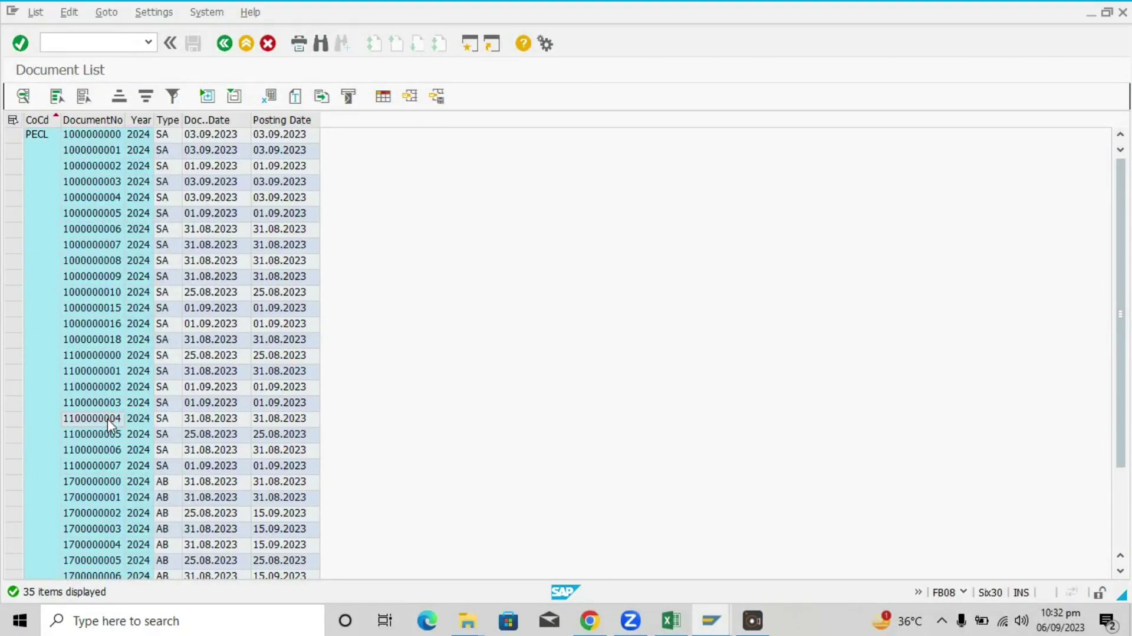
{"action": "double_click", "coordinate": [107, 419]}
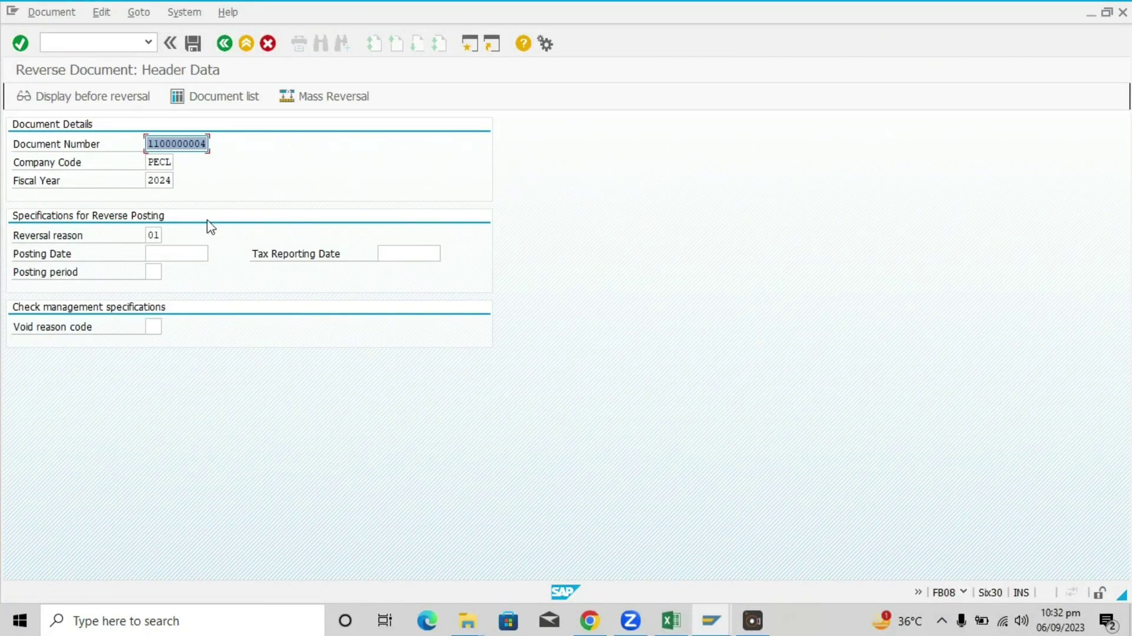
Display the selected document before reversal, examine its line items and posting date, and return to the reversal header
{"action": "left_click", "coordinate": [126, 100]}
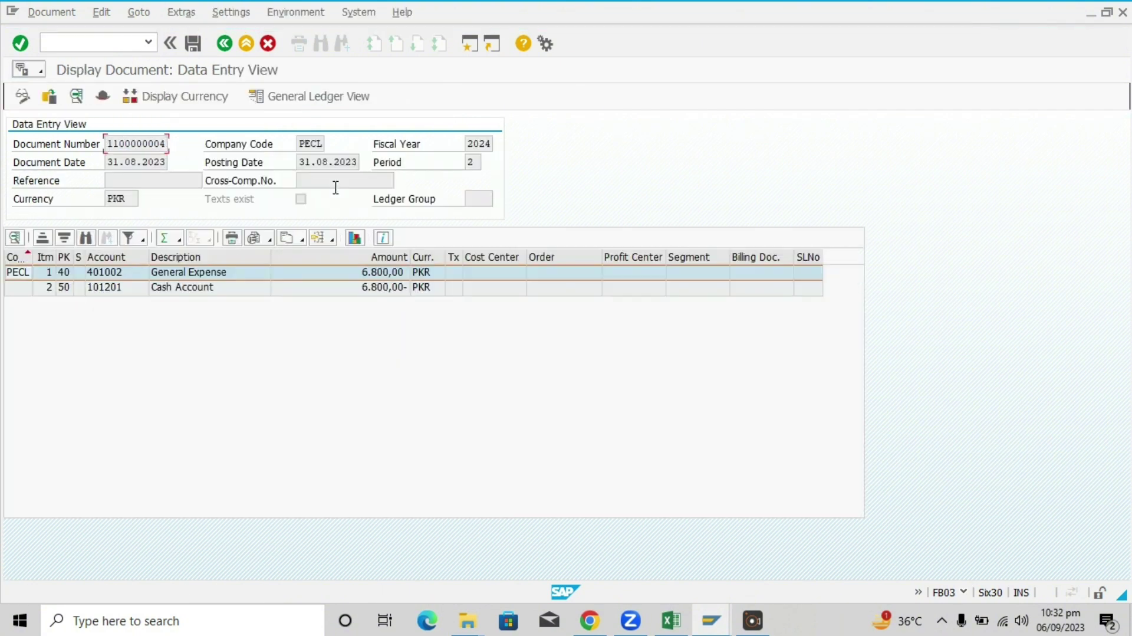
{"action": "left_click", "coordinate": [216, 277]}
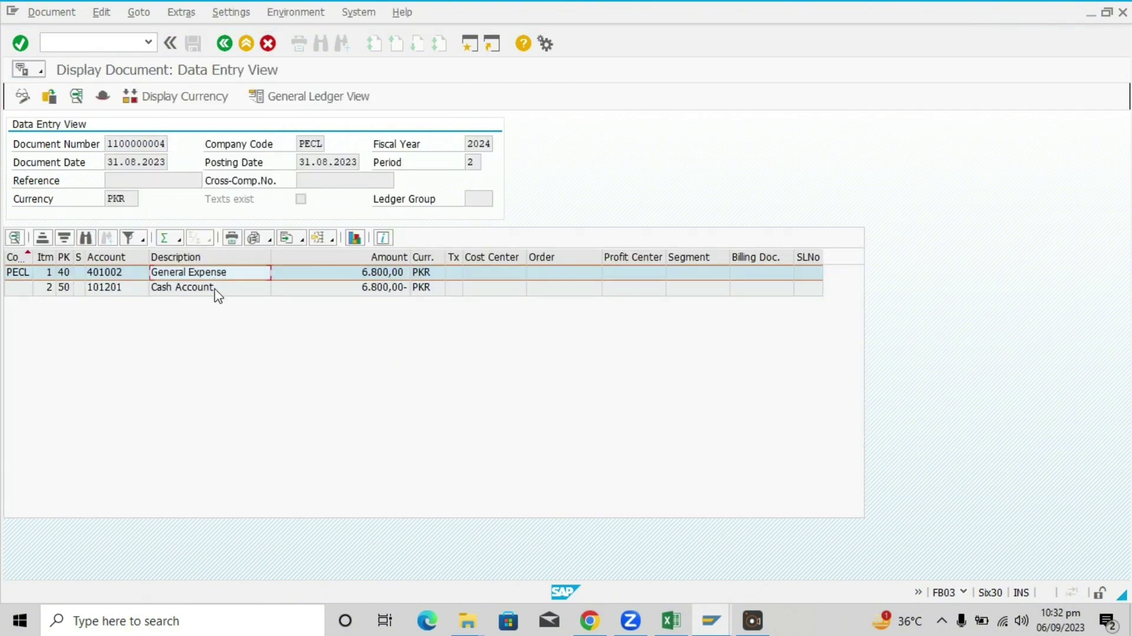
{"action": "left_click", "coordinate": [219, 289]}
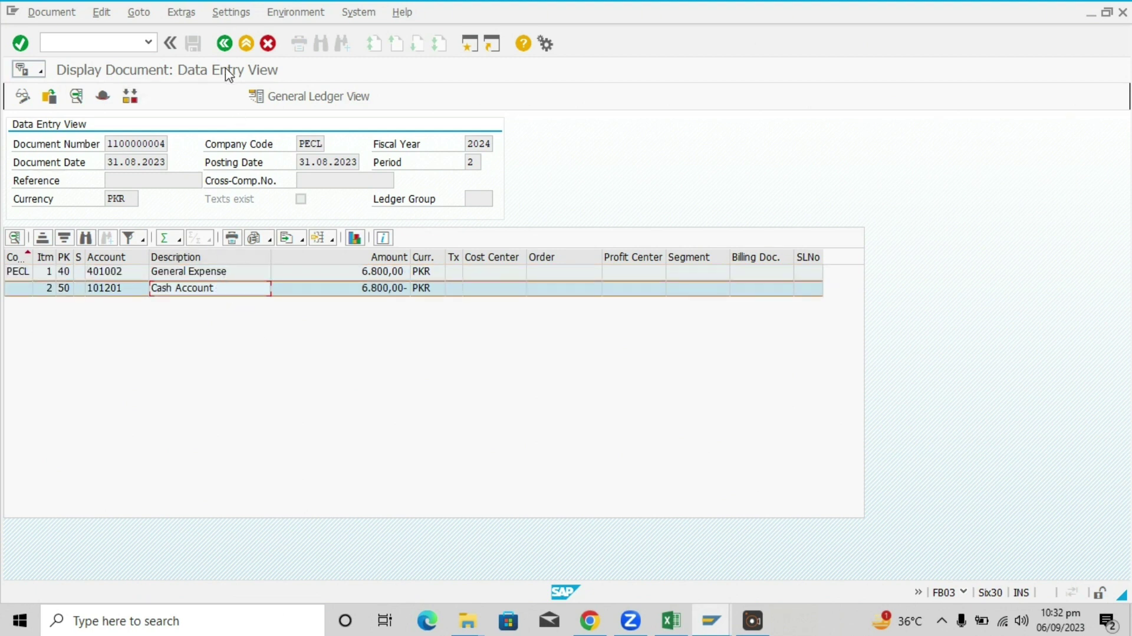
{"action": "left_click", "coordinate": [300, 162]}
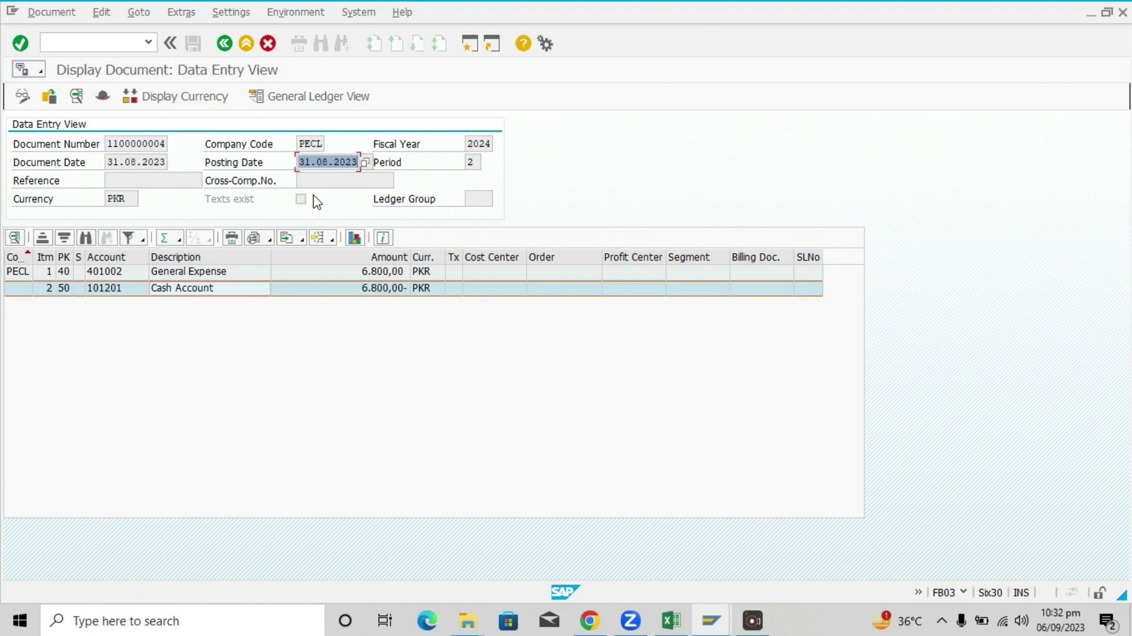
{"action": "left_click", "coordinate": [225, 44]}
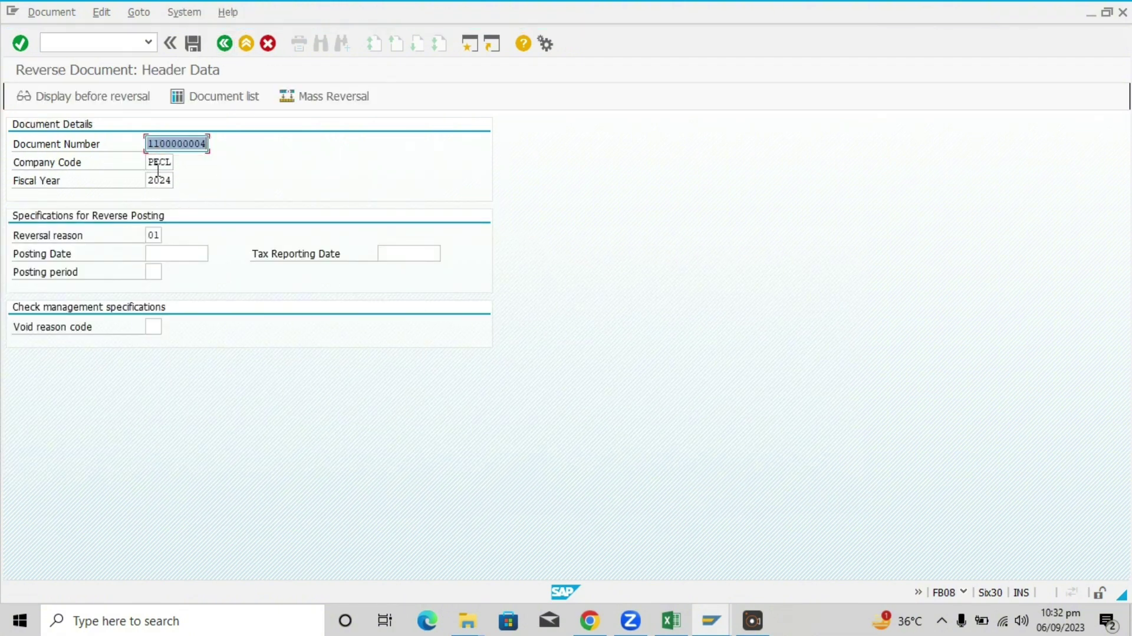
{"action": "left_click", "coordinate": [152, 236]}
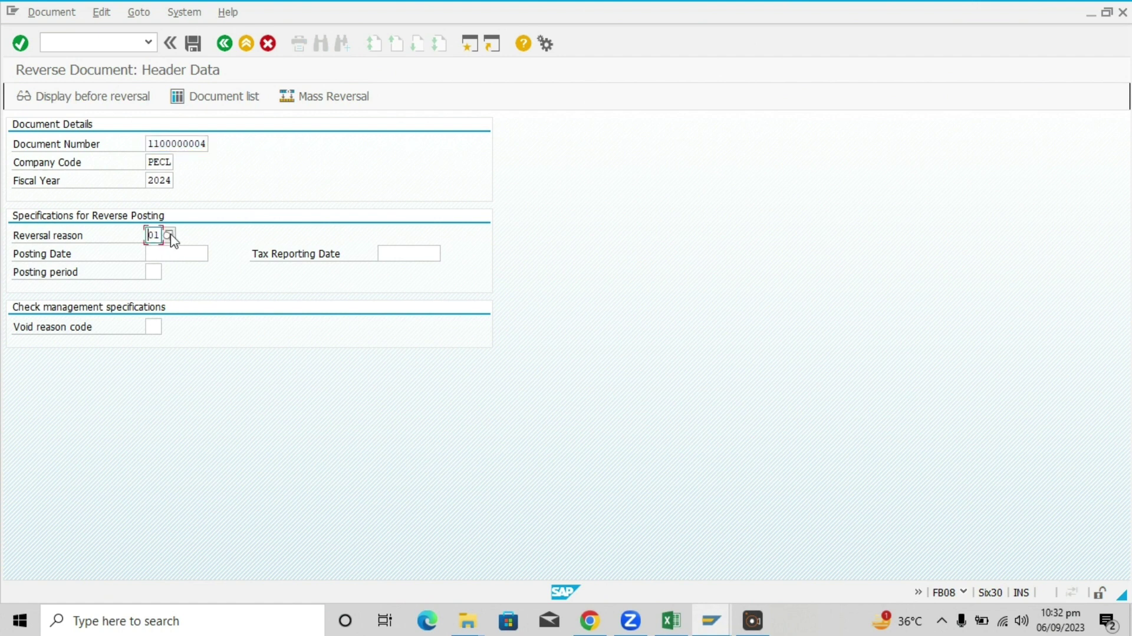
{"action": "left_click", "coordinate": [169, 235]}
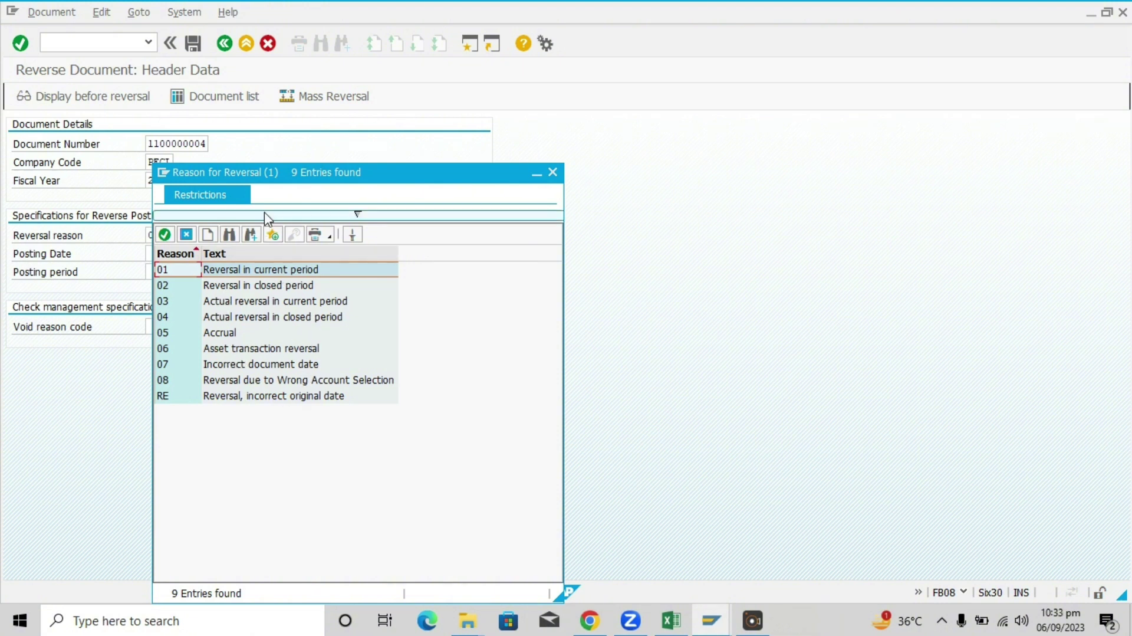
{"action": "left_click_drag", "start_coordinate": [250, 173], "coordinate": [364, 113]}
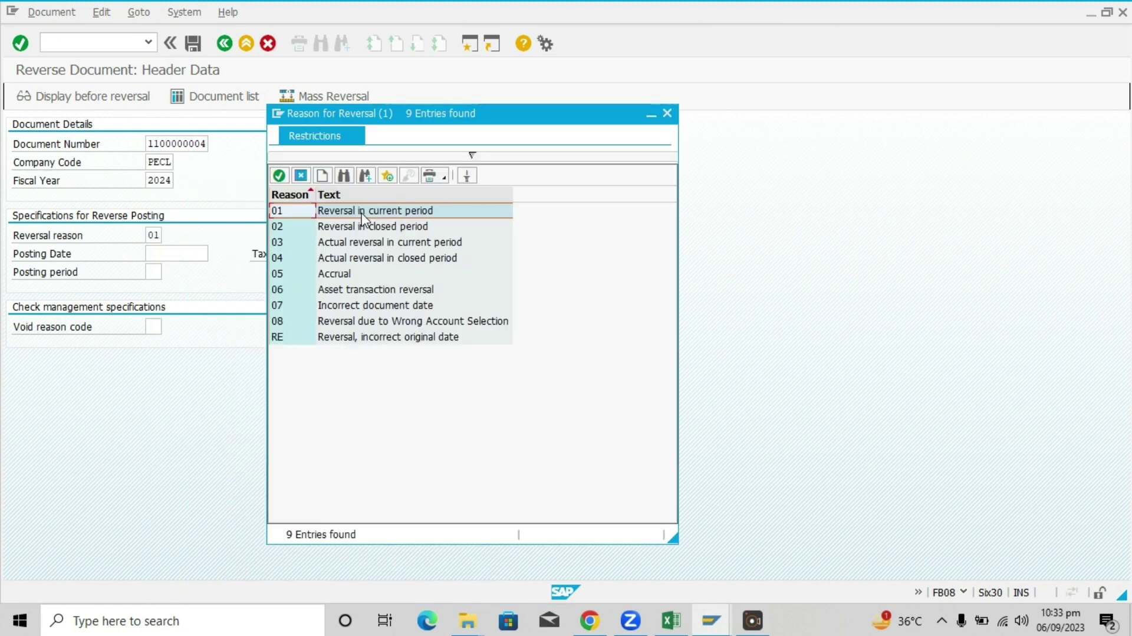
{"action": "double_click", "coordinate": [363, 213]}
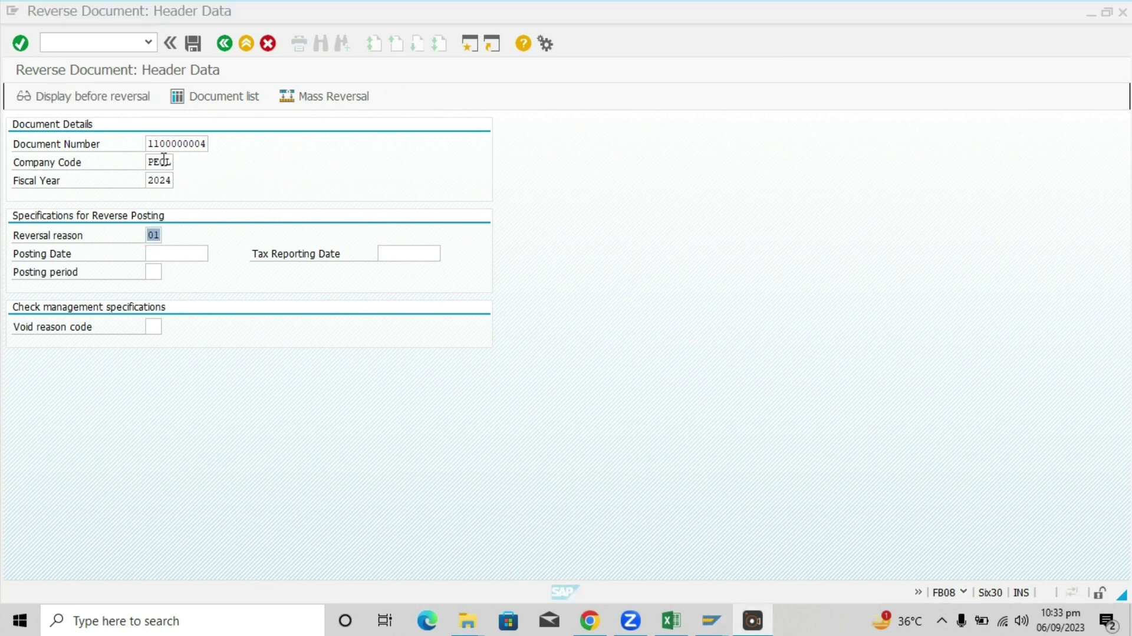
{"action": "left_click", "coordinate": [194, 46]}
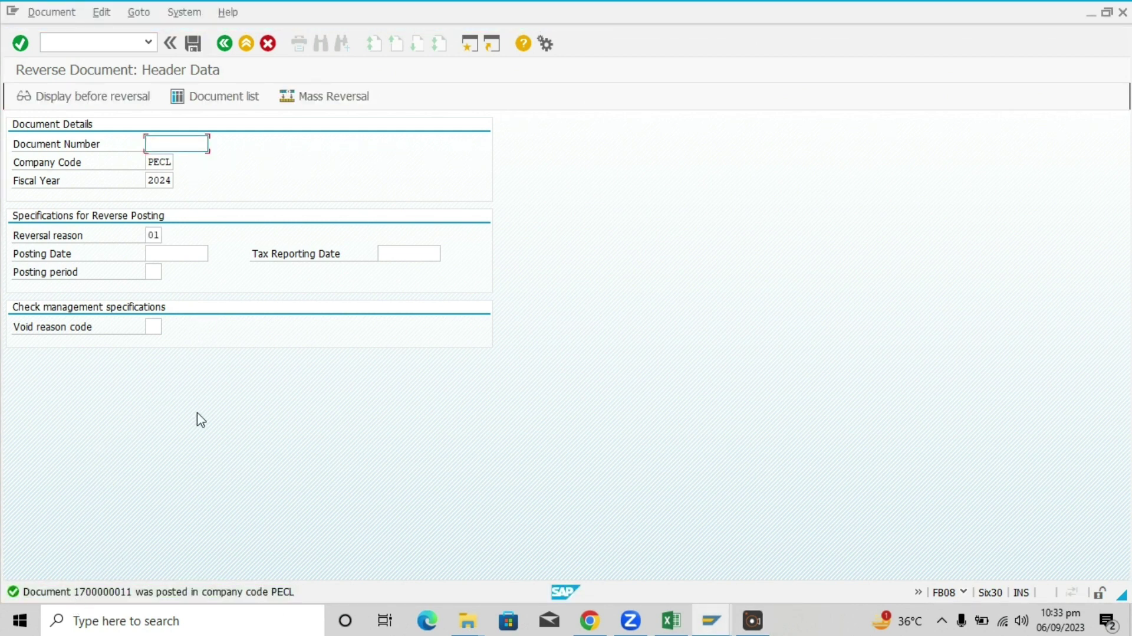
Display the posted reversal document to check its line items, and exit the reversal transaction without keeping entries
{"action": "left_click", "coordinate": [53, 12]}
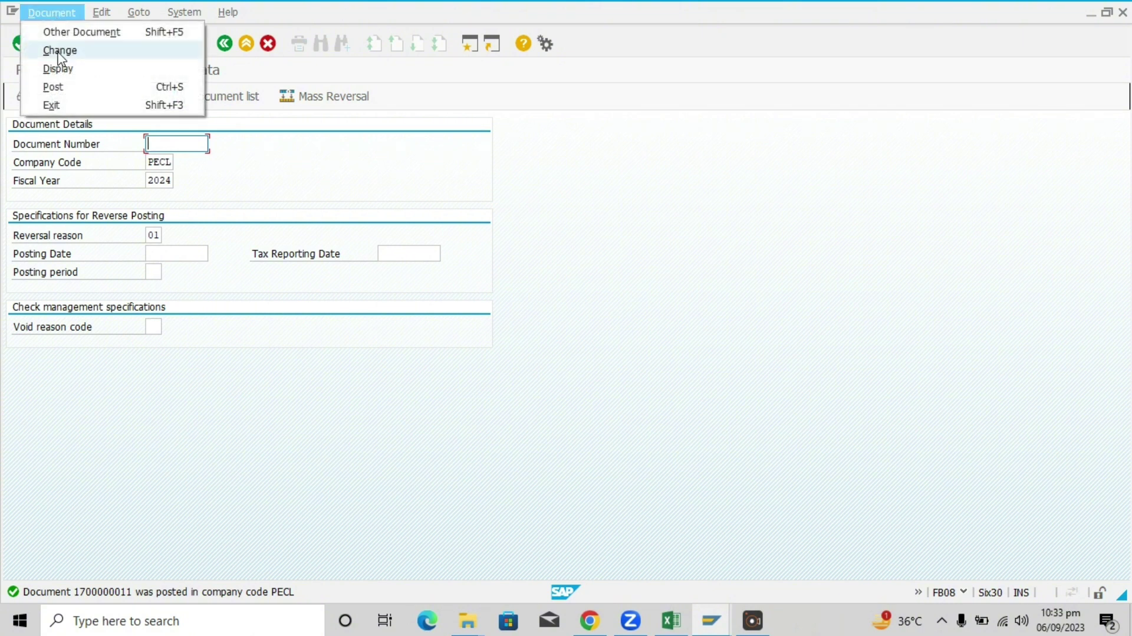
{"action": "left_click", "coordinate": [59, 69]}
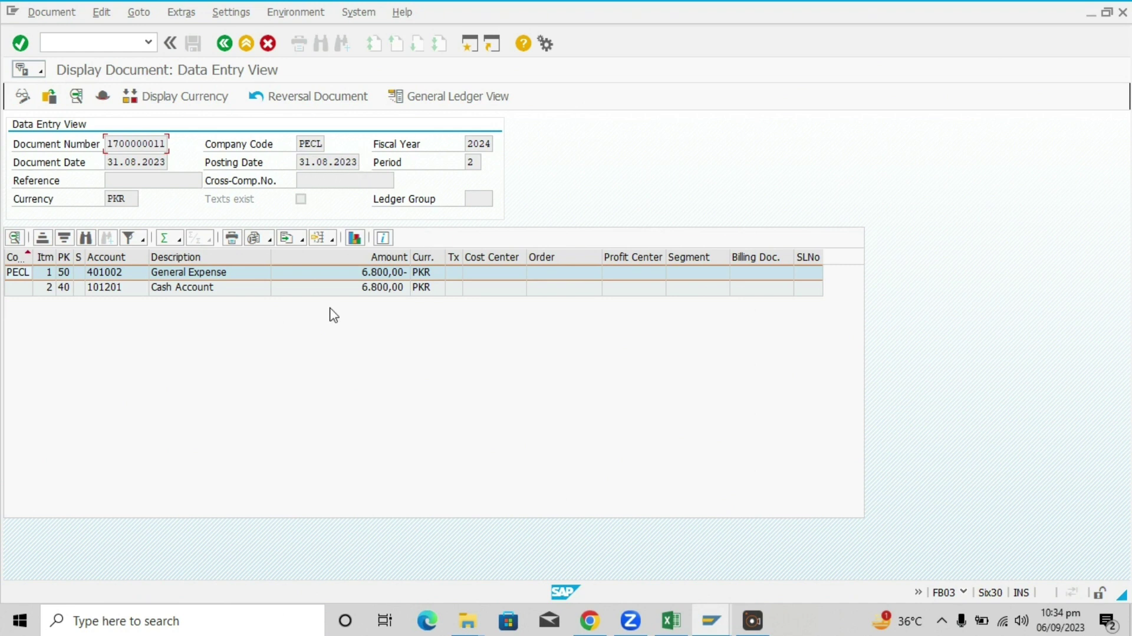
{"action": "left_click", "coordinate": [227, 47]}
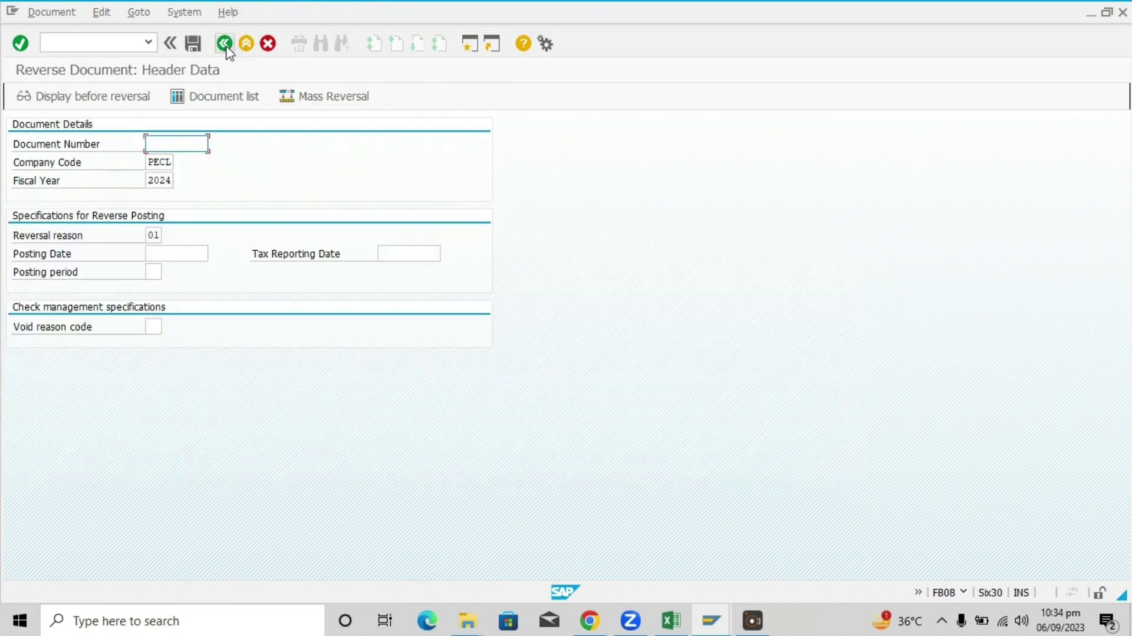
{"action": "left_click", "coordinate": [228, 48]}
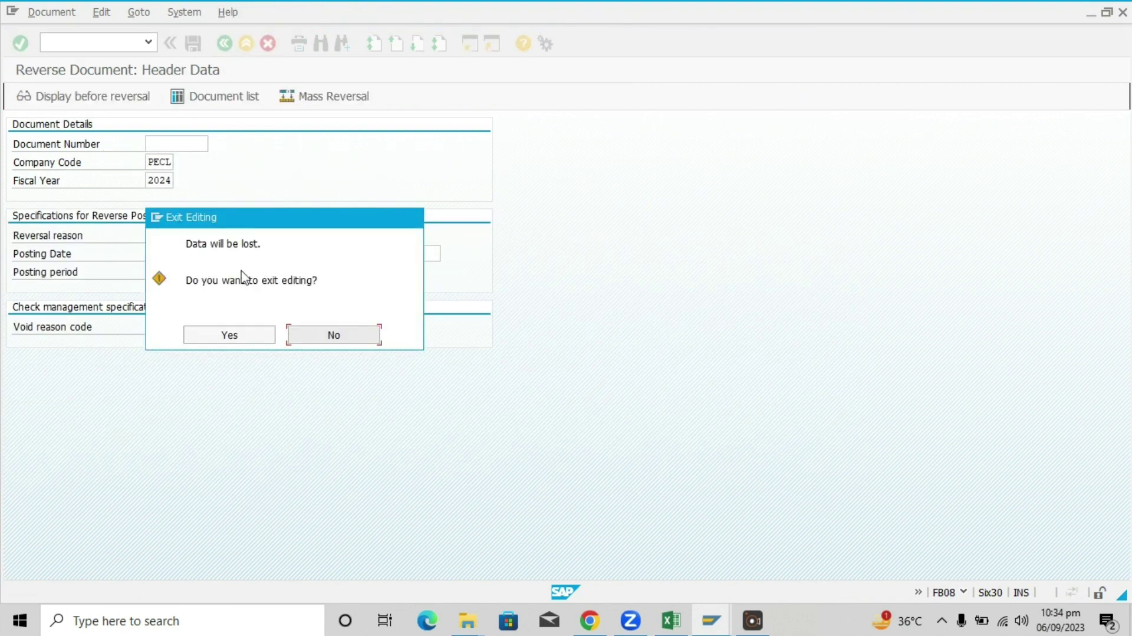
{"action": "left_click", "coordinate": [253, 340]}
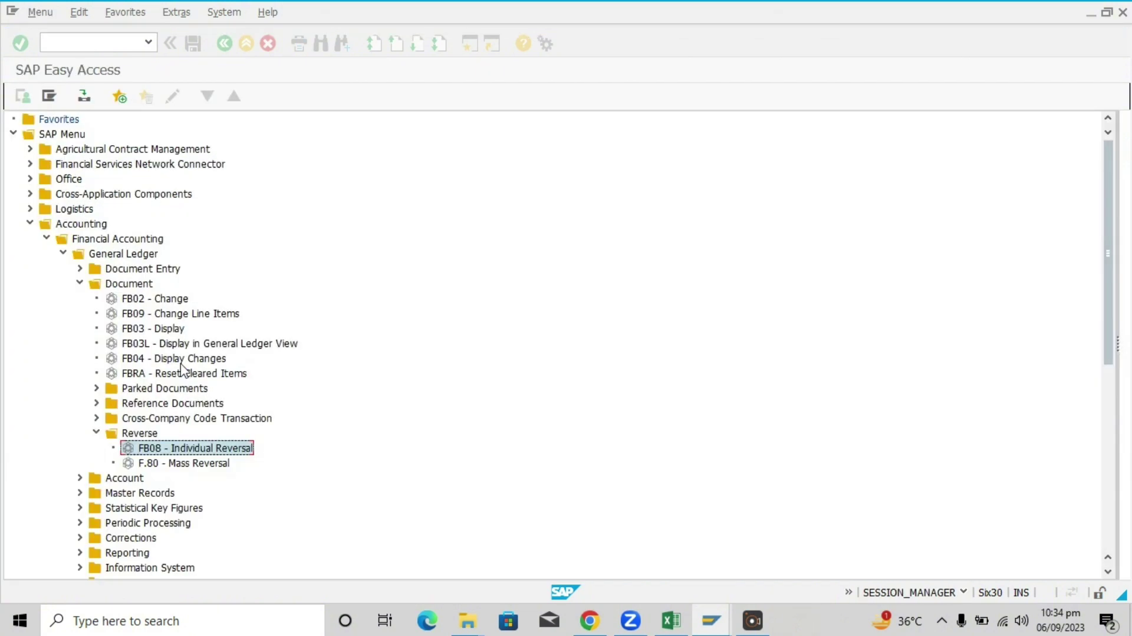
{"action": "double_click", "coordinate": [157, 450]}
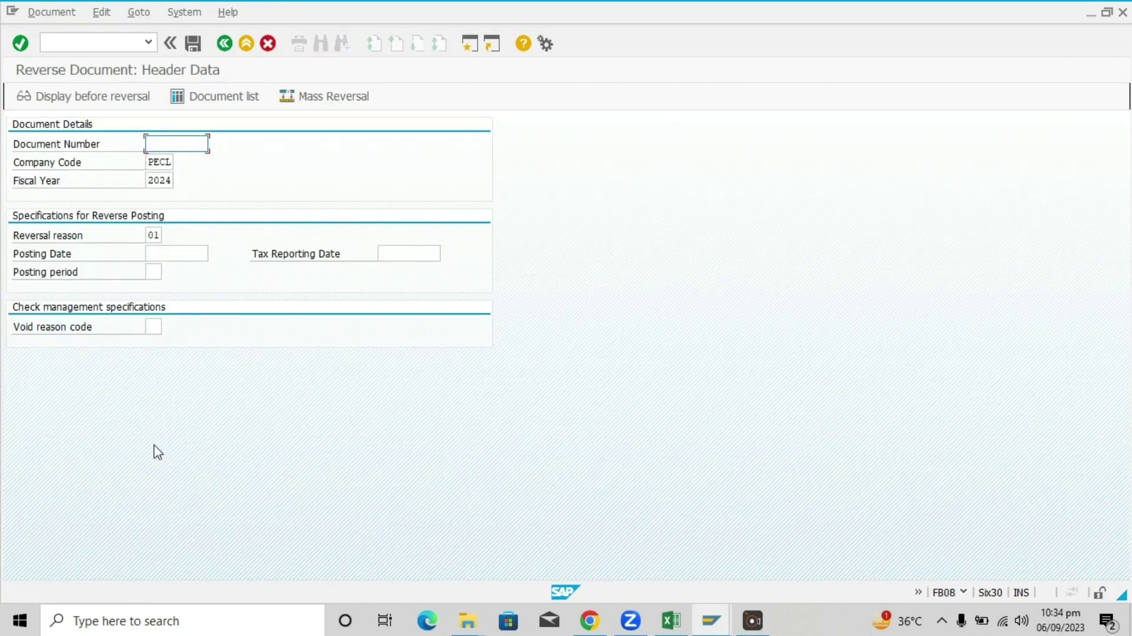
{"action": "left_click", "coordinate": [211, 101]}
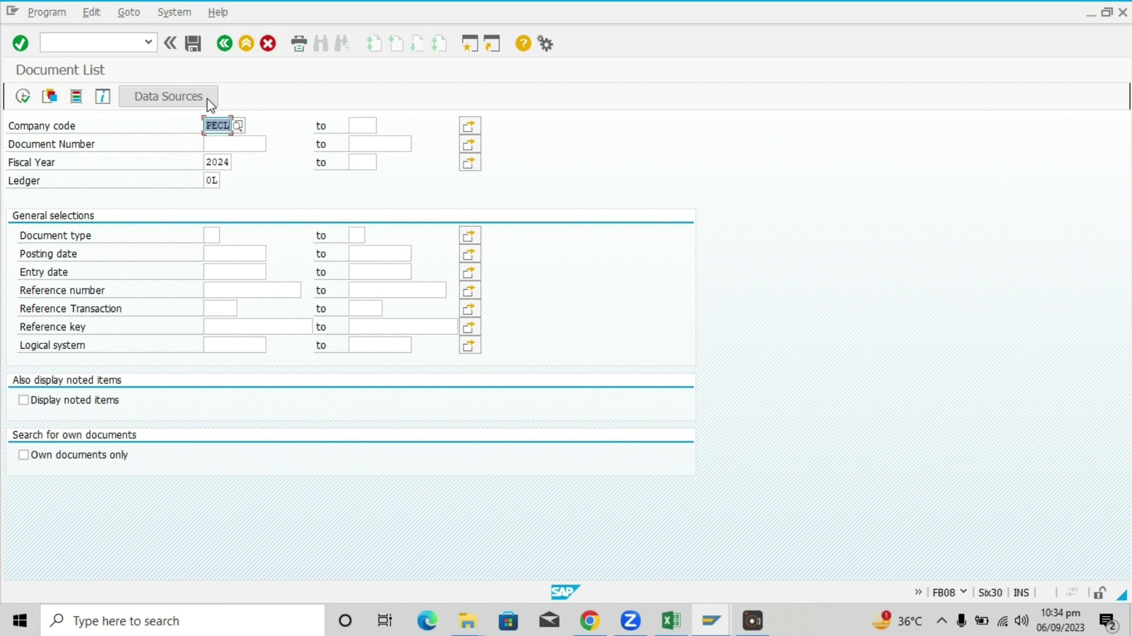
{"action": "left_click", "coordinate": [25, 98]}
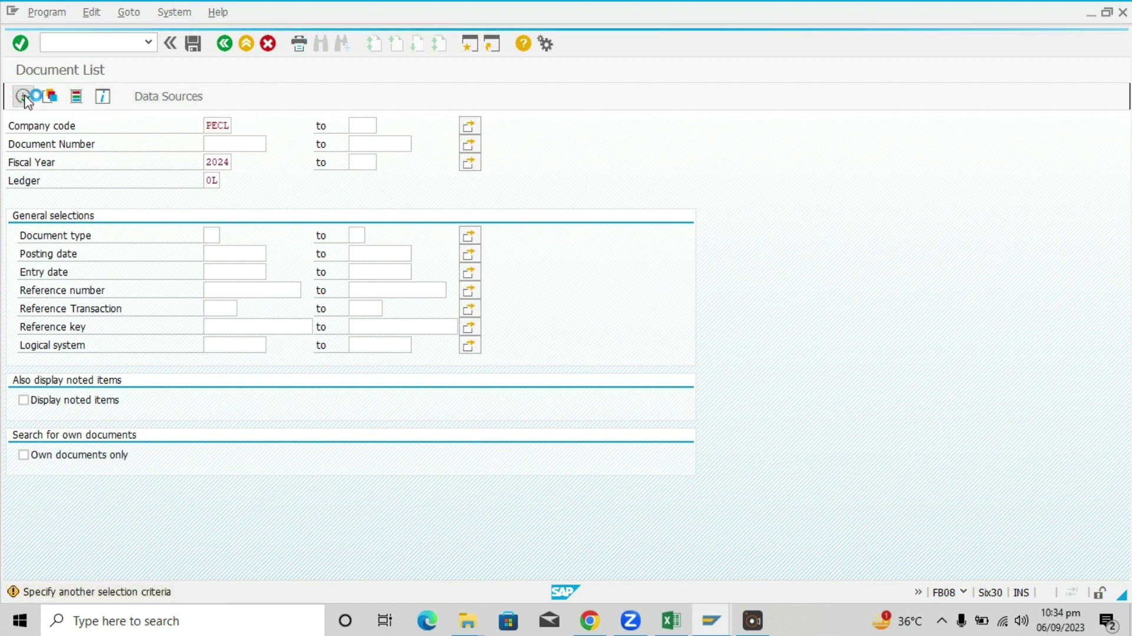
{"action": "left_click", "coordinate": [24, 98]}
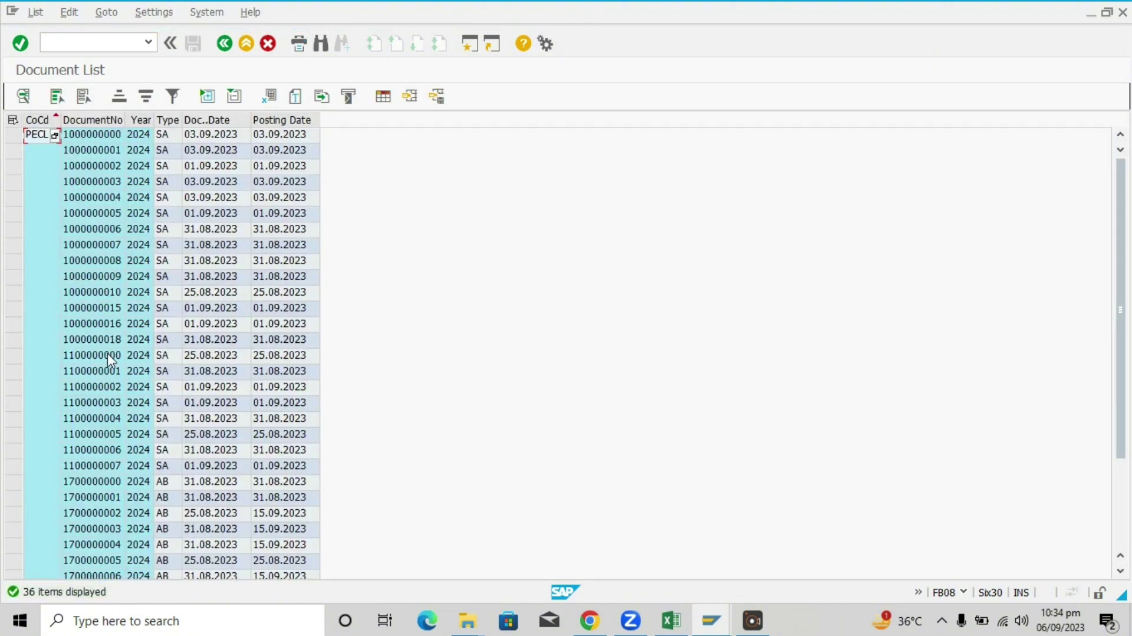
{"action": "left_click", "coordinate": [108, 451]}
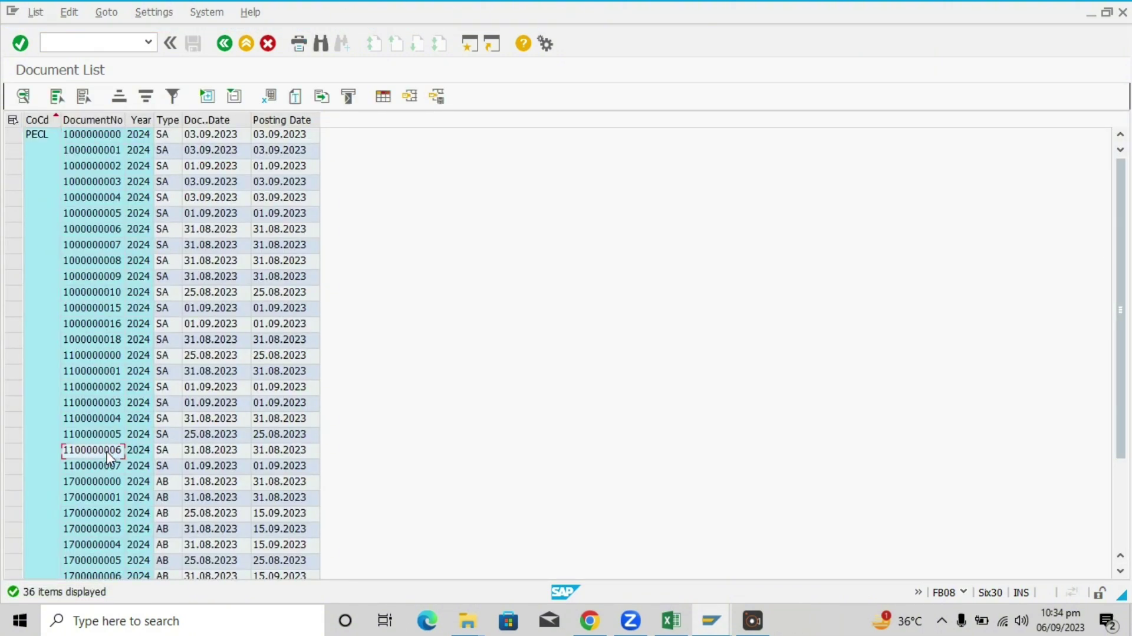
{"action": "double_click", "coordinate": [108, 451]}
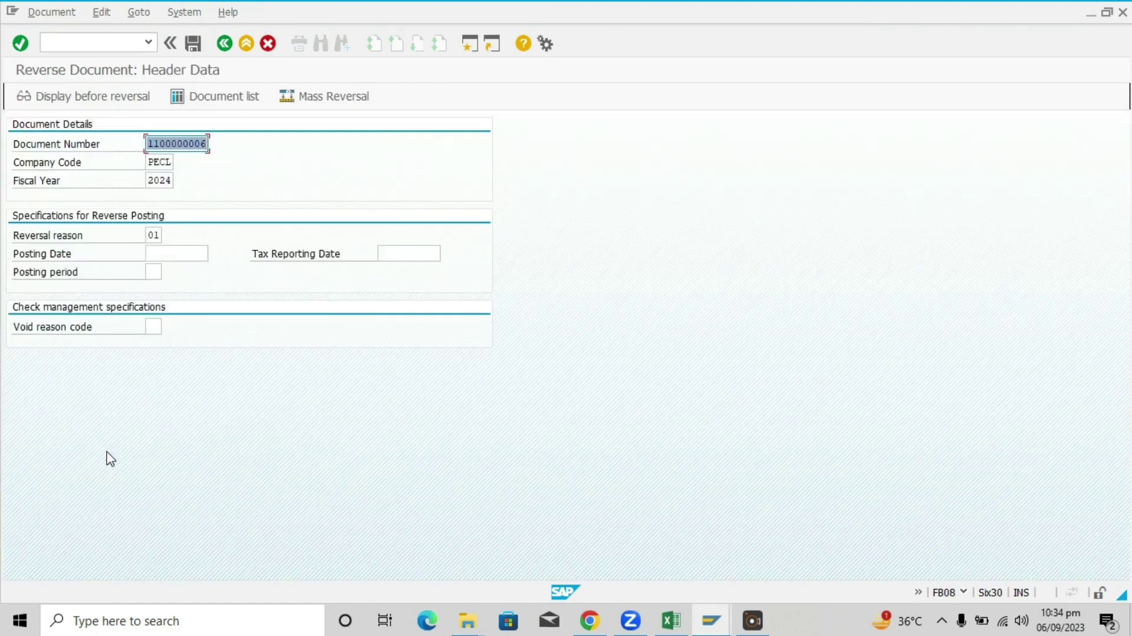
{"action": "left_click", "coordinate": [151, 236]}
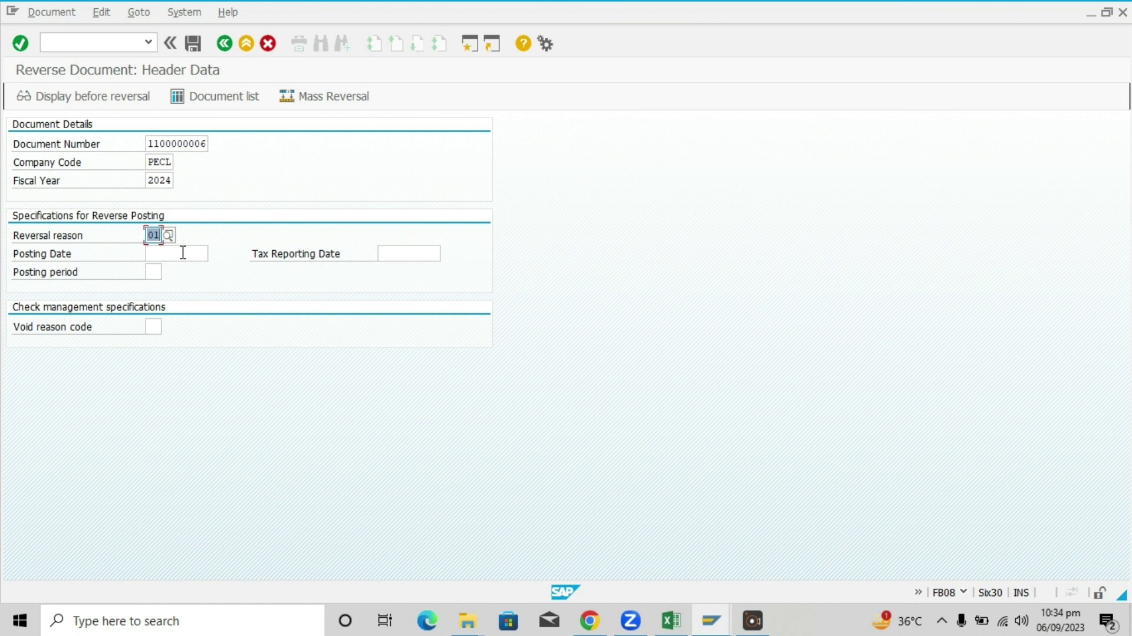
{"action": "left_click", "coordinate": [182, 252]}
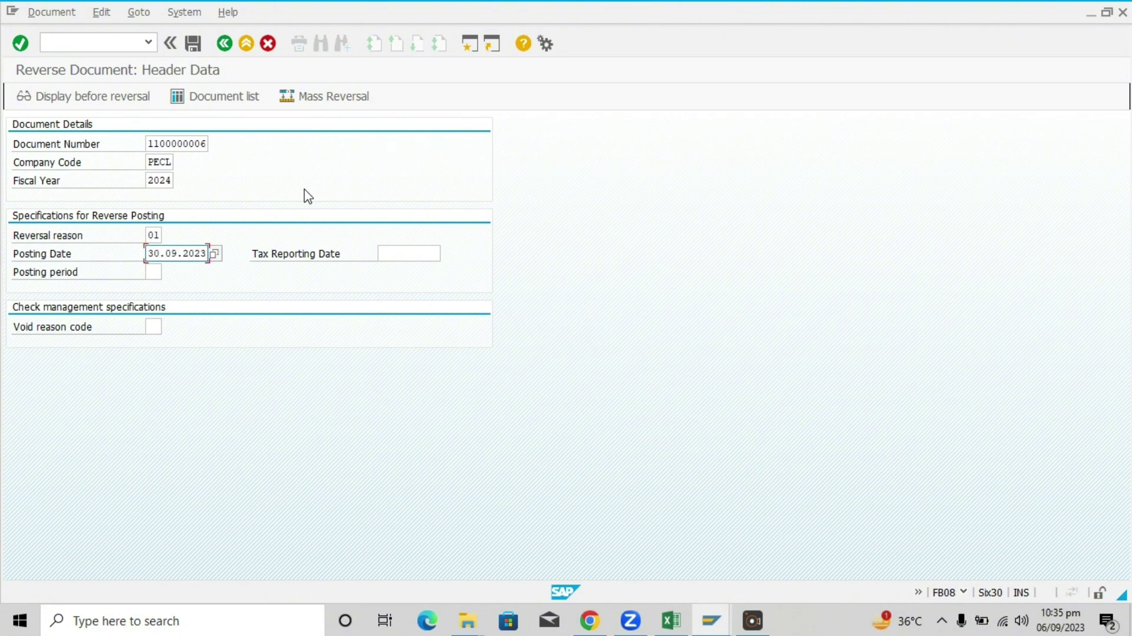
{"action": "left_click", "coordinate": [150, 273]}
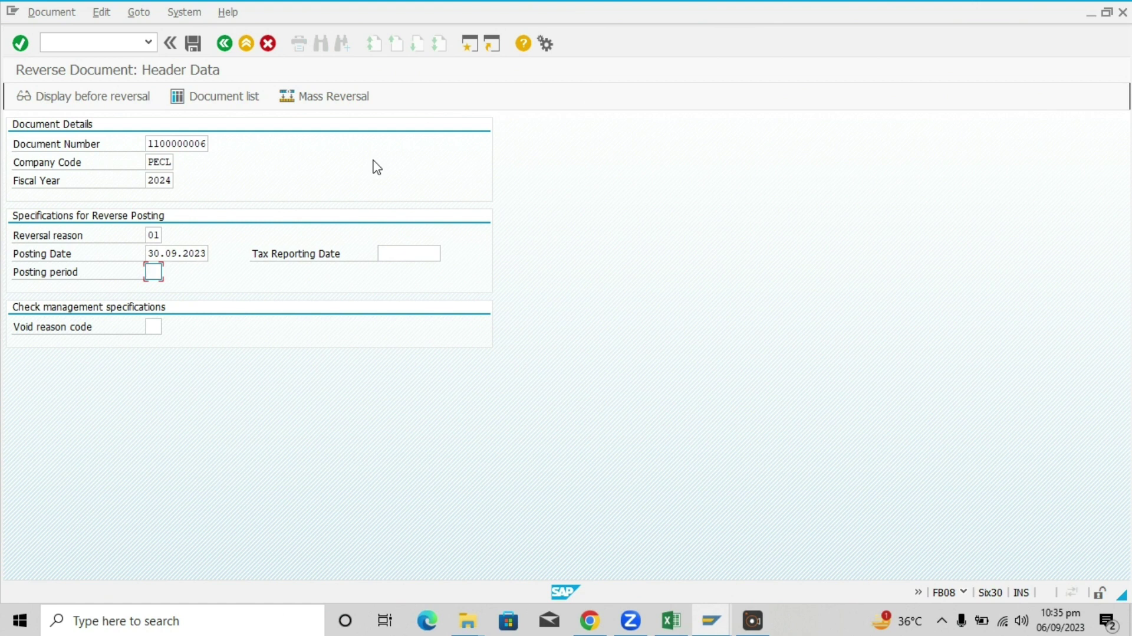
{"action": "key", "text": "Return"}
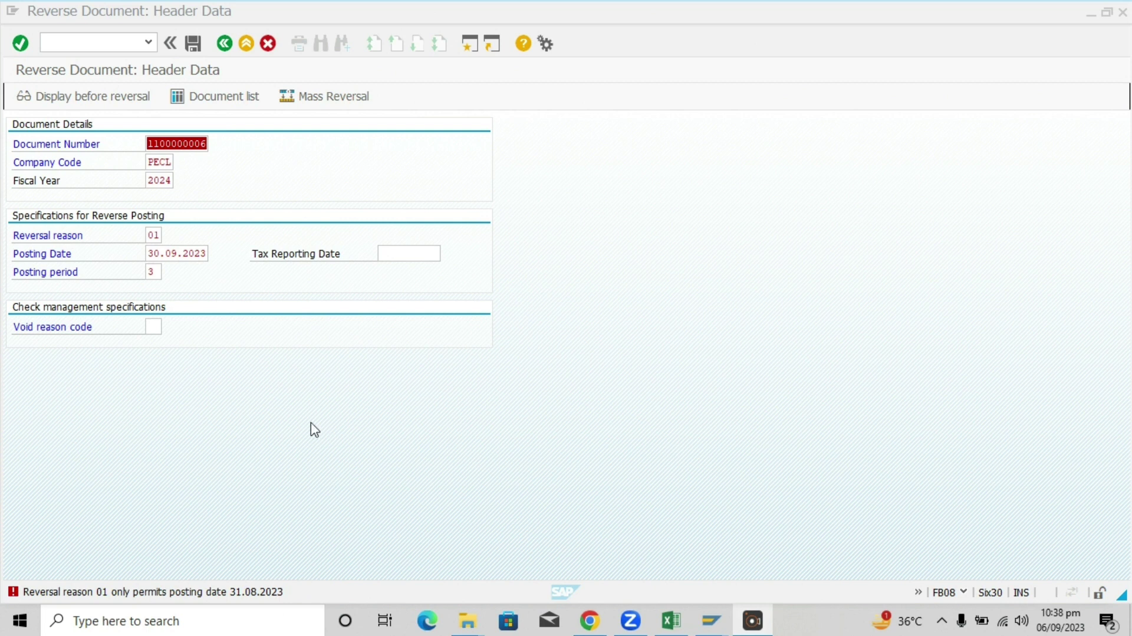
{"action": "left_click", "coordinate": [170, 235]}
{"action": "left_click", "coordinate": [170, 236]}
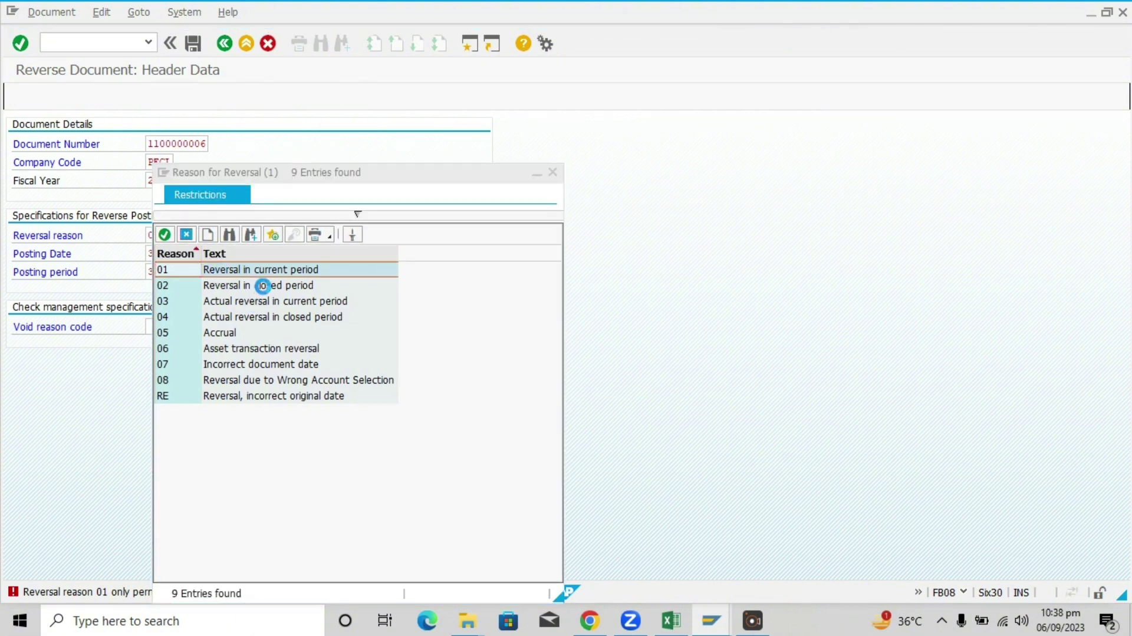
{"action": "left_click", "coordinate": [266, 289]}
{"action": "double_click", "coordinate": [265, 292]}
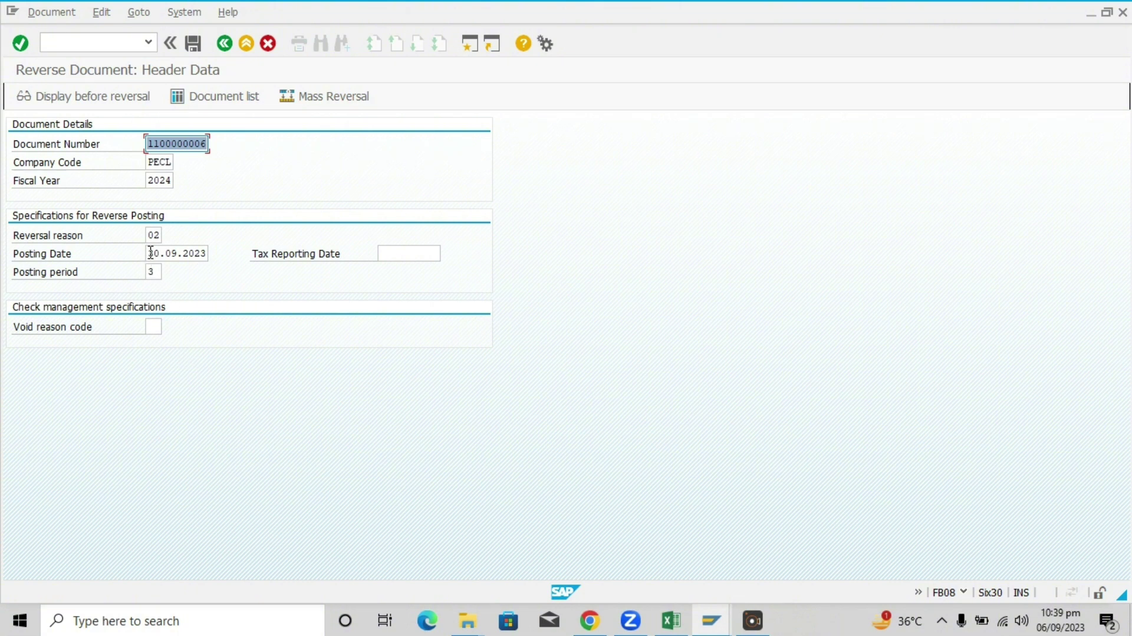
{"action": "left_click_drag", "start_coordinate": [149, 254], "coordinate": [208, 254]}
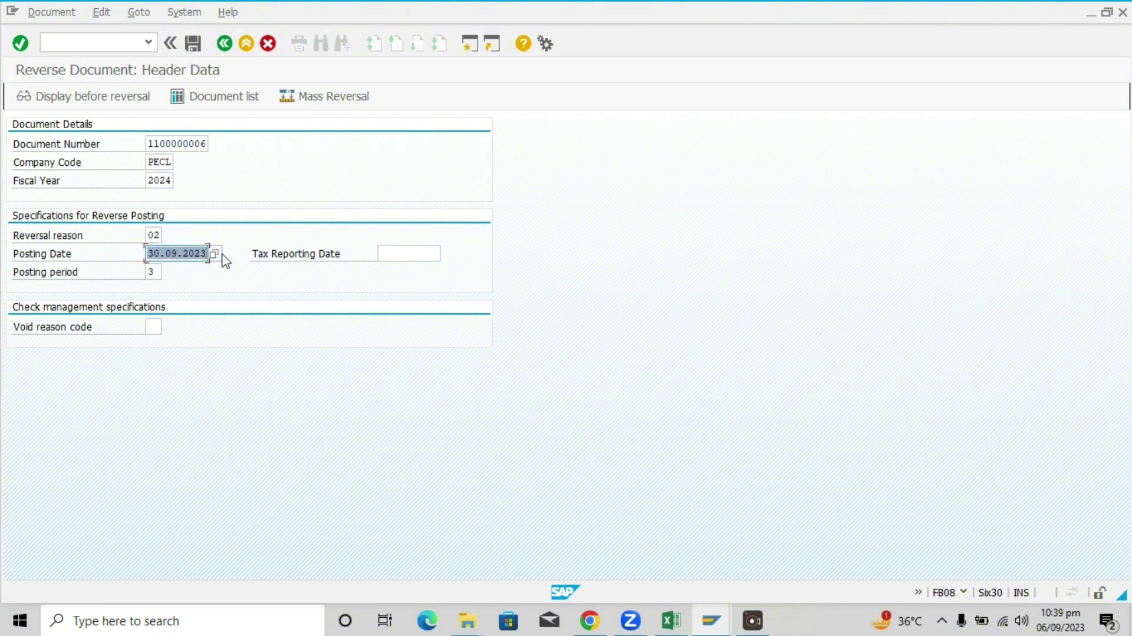
{"action": "left_click", "coordinate": [201, 45]}
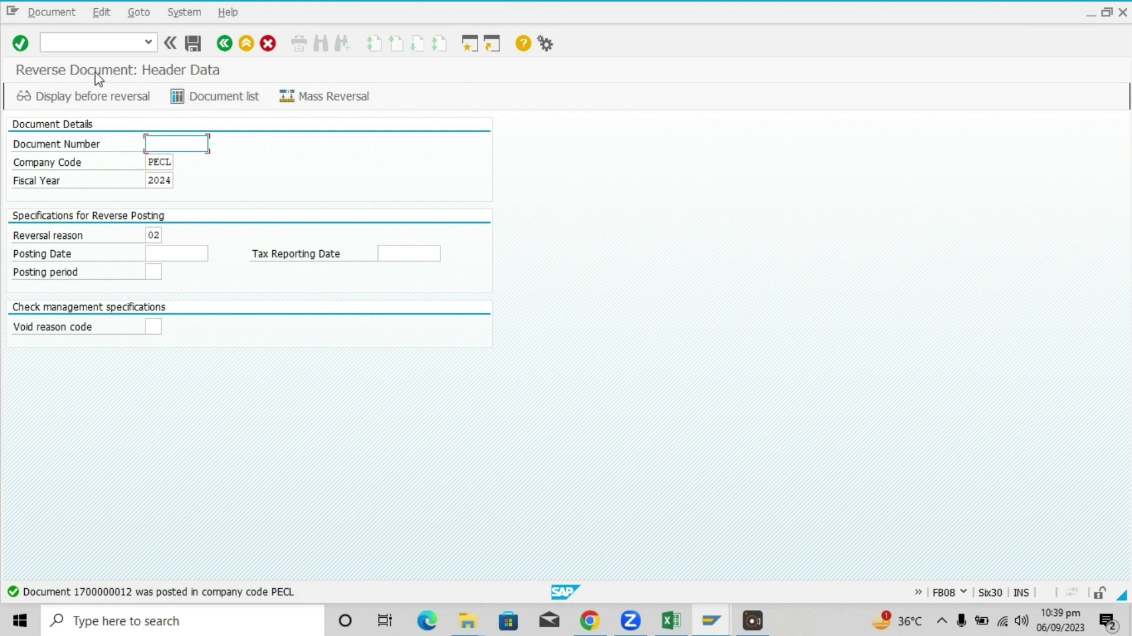
Display the newly posted reversal document, check its posting date and line items, and exit back to SAP Easy Access
{"action": "left_click", "coordinate": [52, 11]}
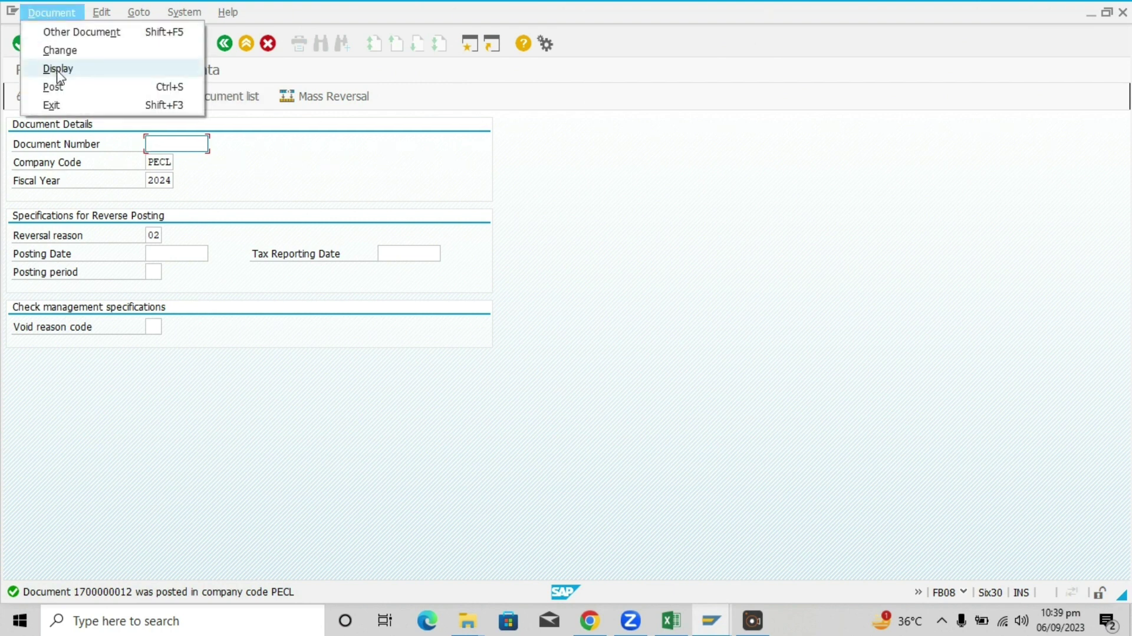
{"action": "left_click", "coordinate": [58, 69]}
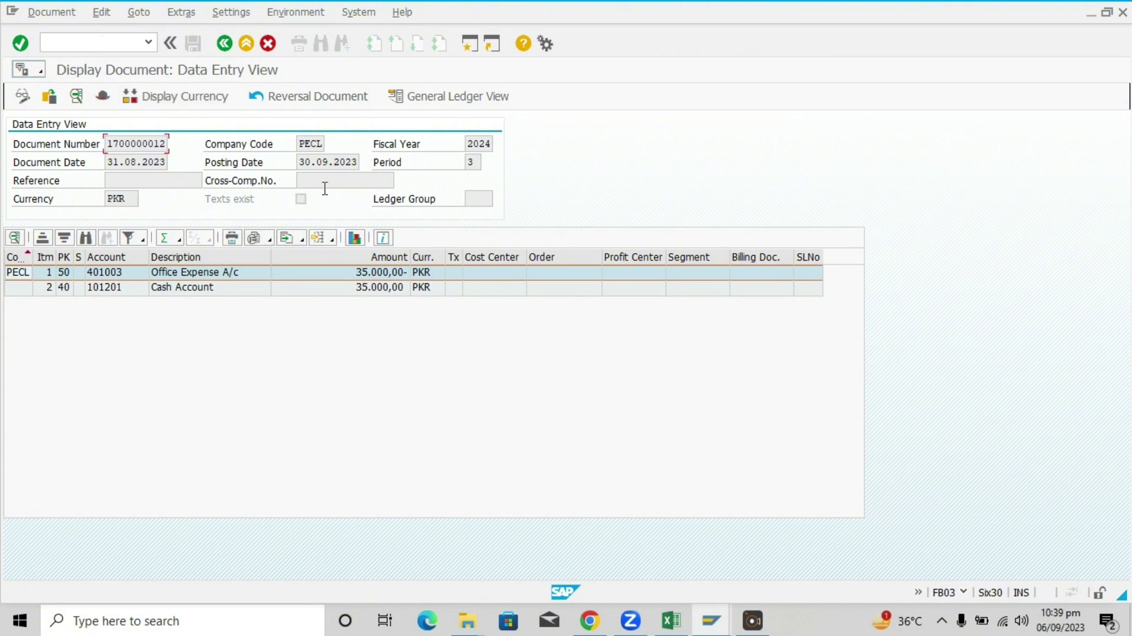
{"action": "left_click_drag", "start_coordinate": [297, 162], "coordinate": [359, 163]}
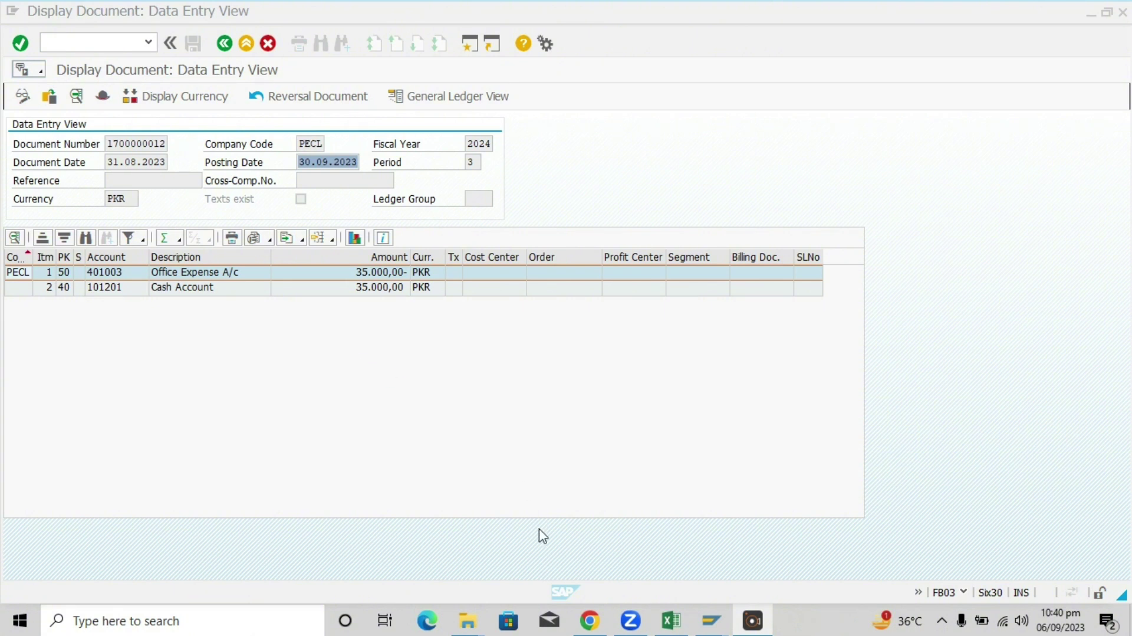
{"action": "left_click", "coordinate": [536, 578]}
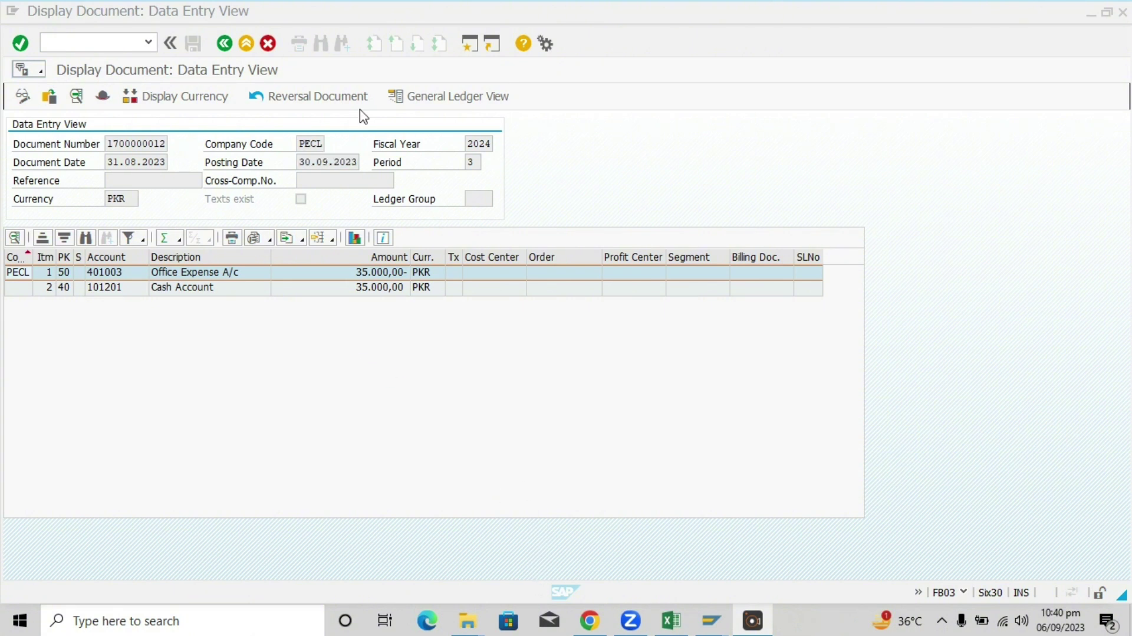
{"action": "left_click", "coordinate": [247, 45]}
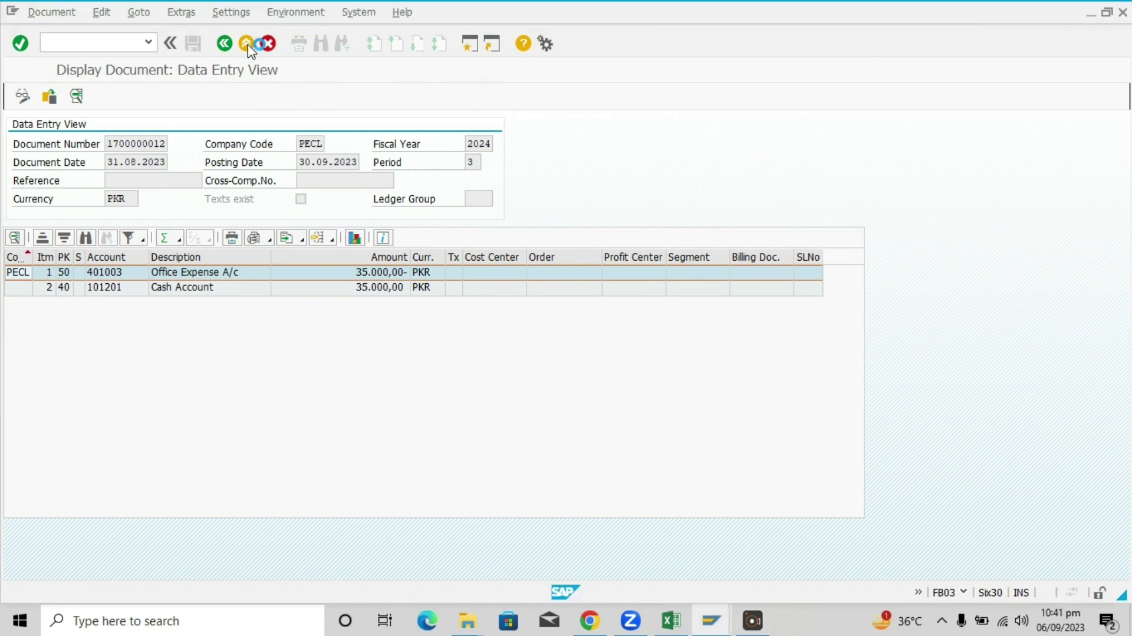
{"action": "left_click", "coordinate": [247, 45]}
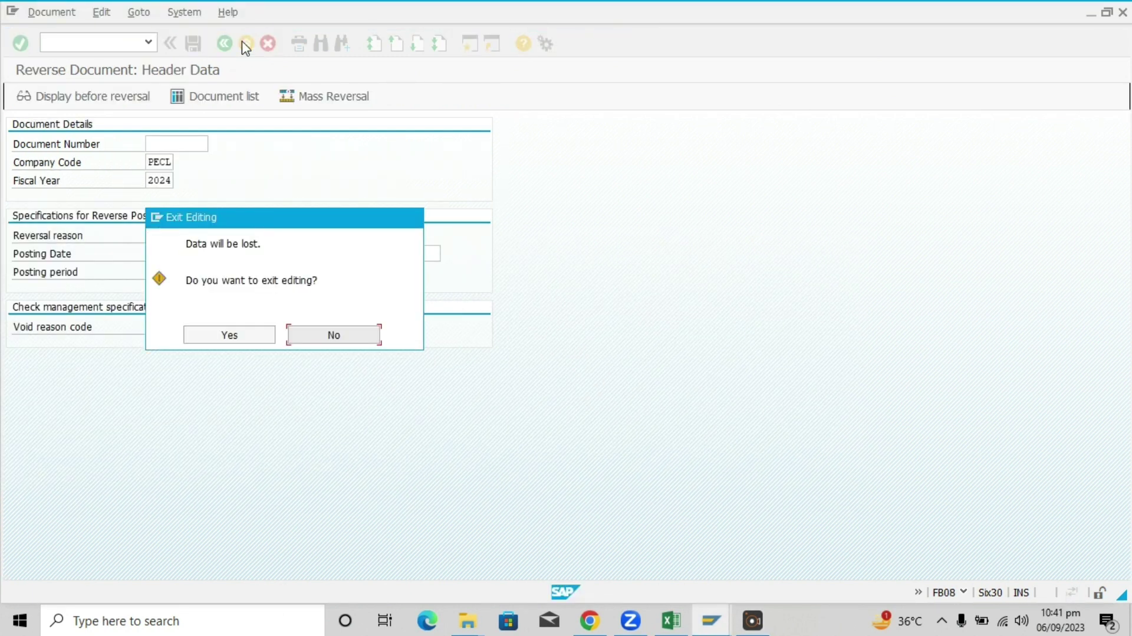
{"action": "left_click", "coordinate": [260, 339]}
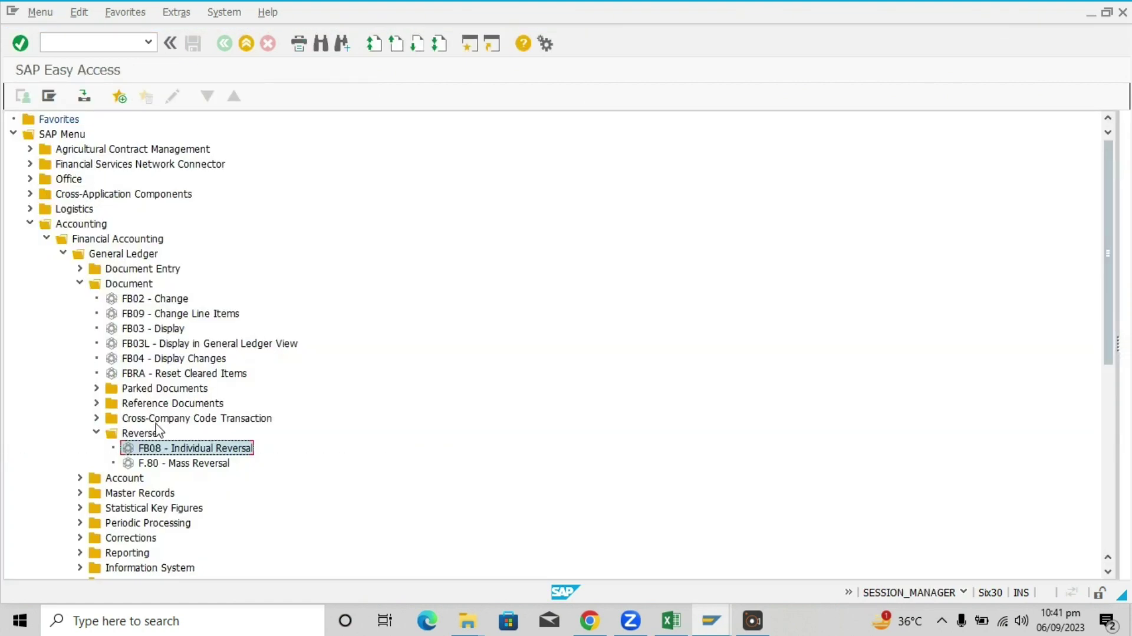
Reopen FB08 - Individual Reversal and run the document list for company code PECL, fiscal year 2024
{"action": "double_click", "coordinate": [187, 449]}
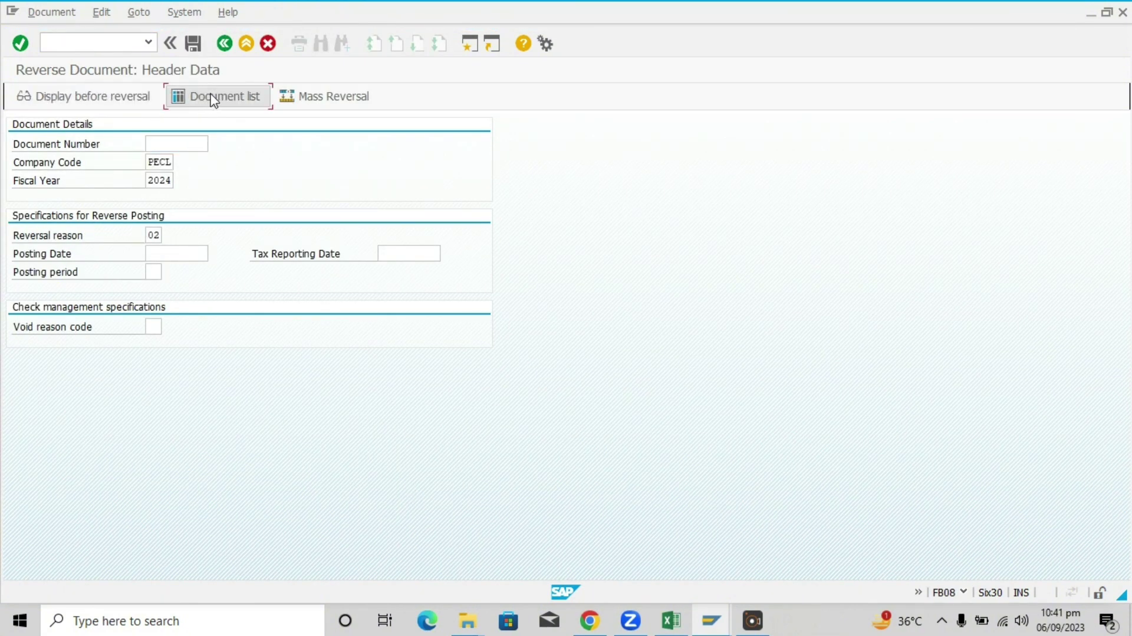
{"action": "left_click", "coordinate": [208, 99]}
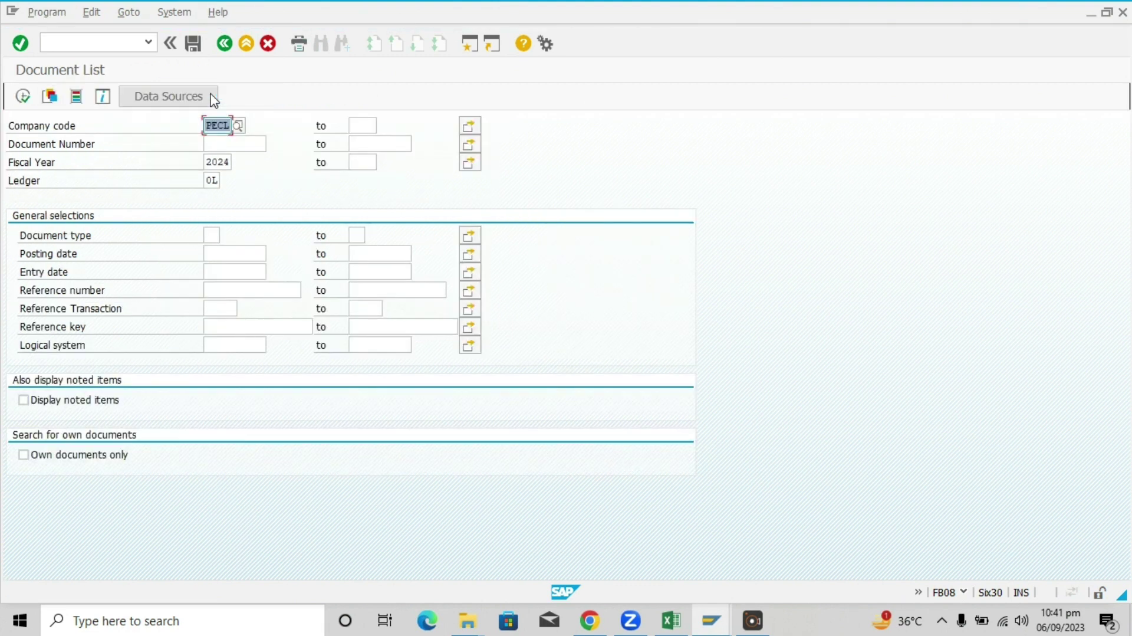
{"action": "left_click", "coordinate": [22, 96]}
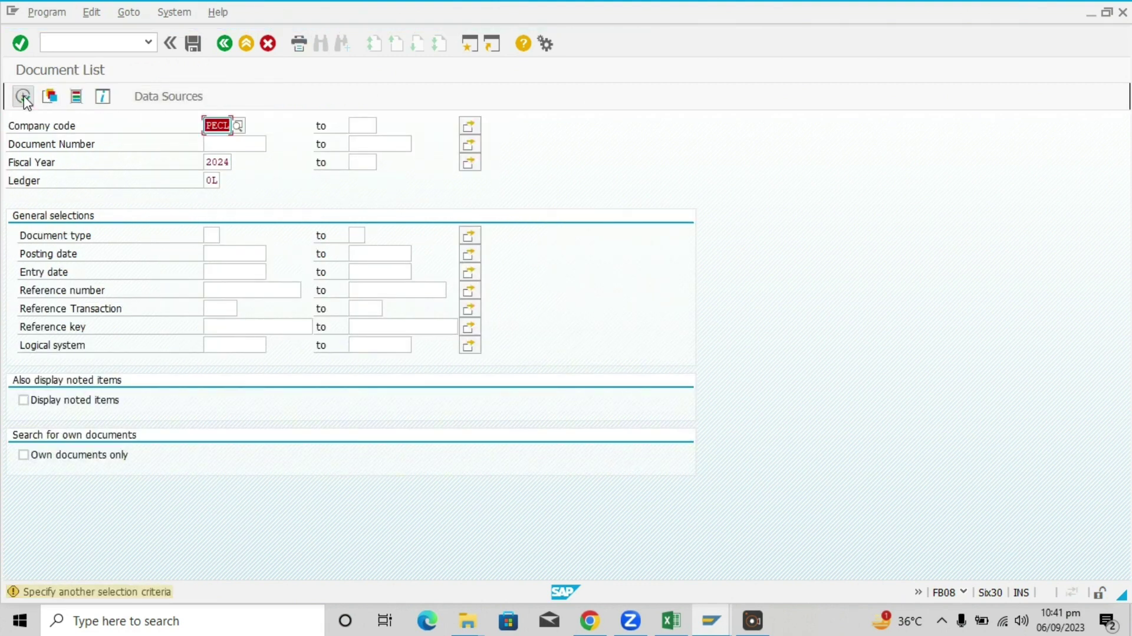
{"action": "key", "text": "Return"}
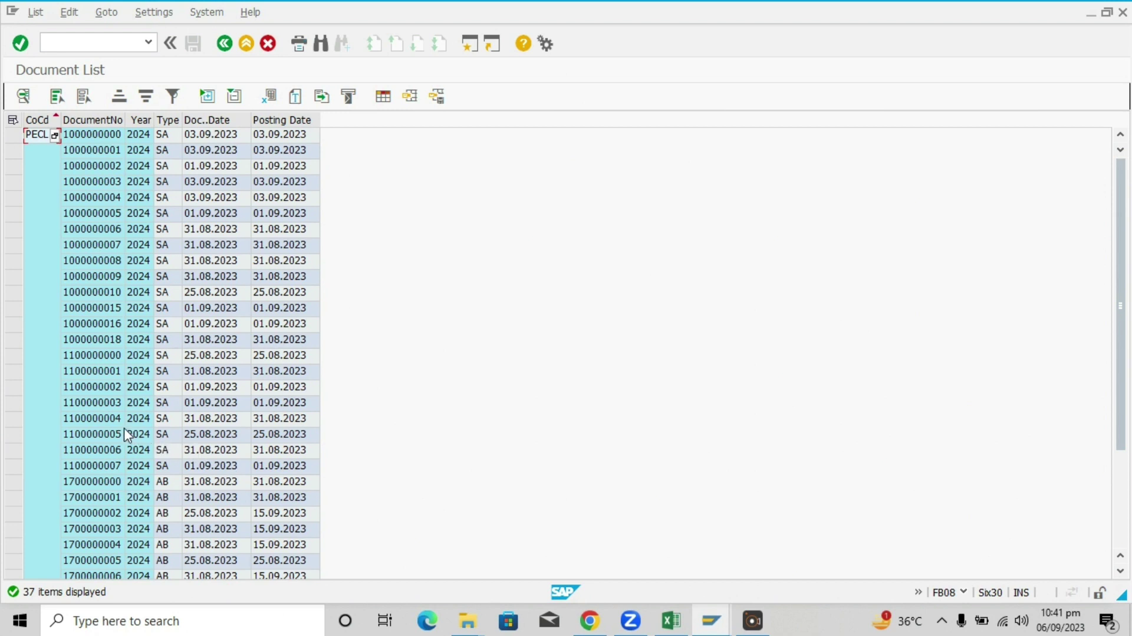
{"action": "left_click", "coordinate": [112, 466]}
{"action": "key", "text": "Up"}
{"action": "key", "text": "Down"}
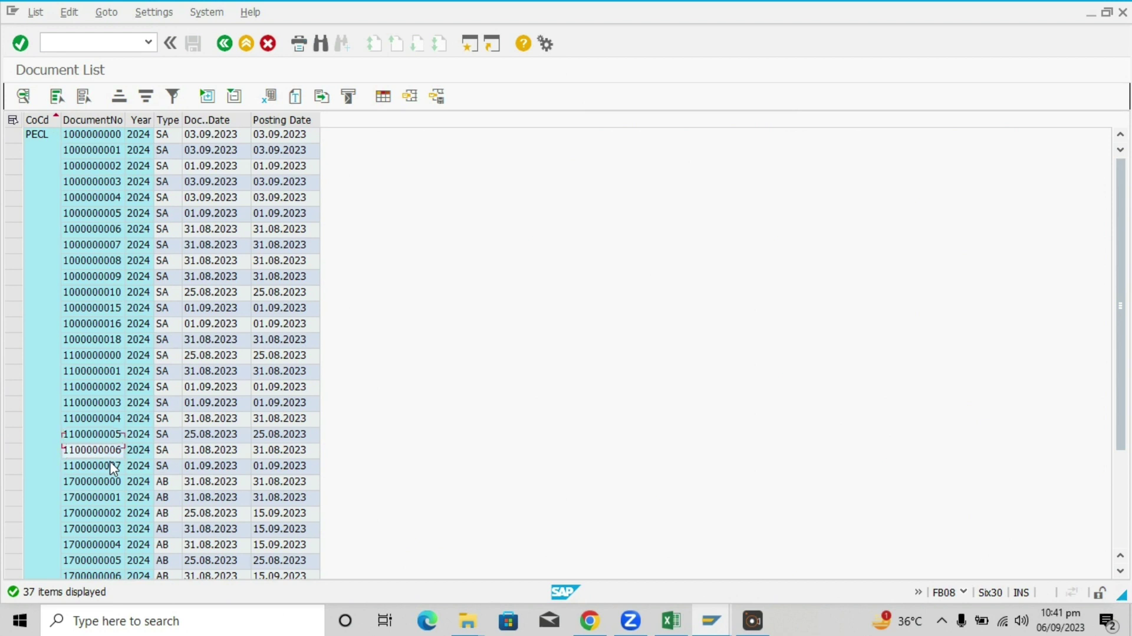
{"action": "key", "text": "Down"}
{"action": "key", "text": "Up"}
{"action": "key", "text": "Up"}
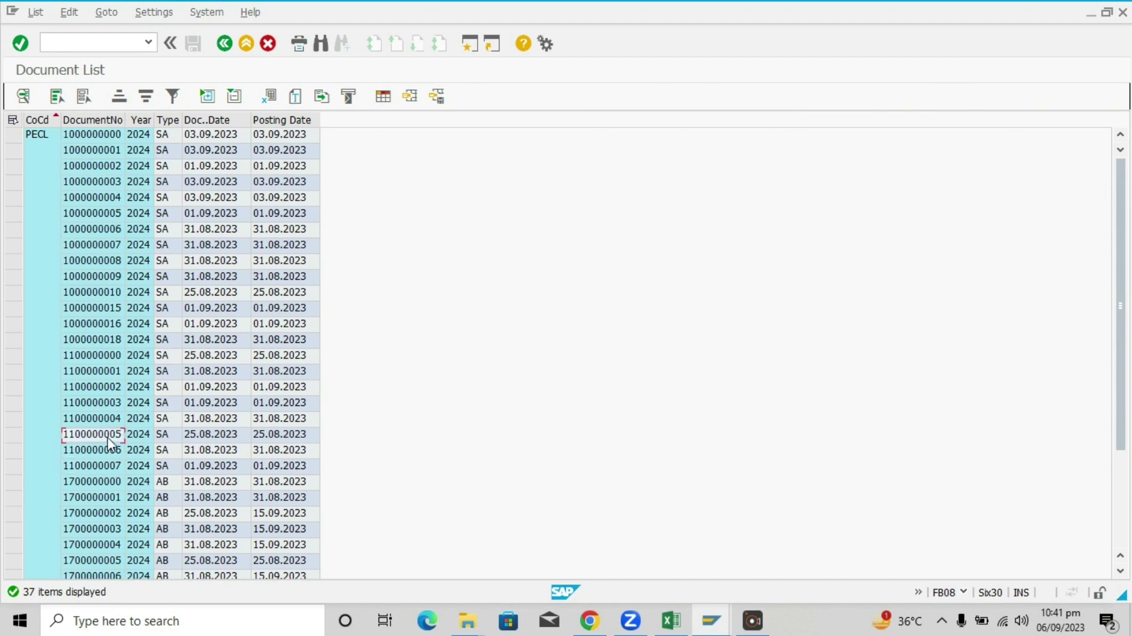
{"action": "key", "text": "shift+Down"}
{"action": "key", "text": "shift+Down"}
{"action": "key", "text": "ctrl+c"}
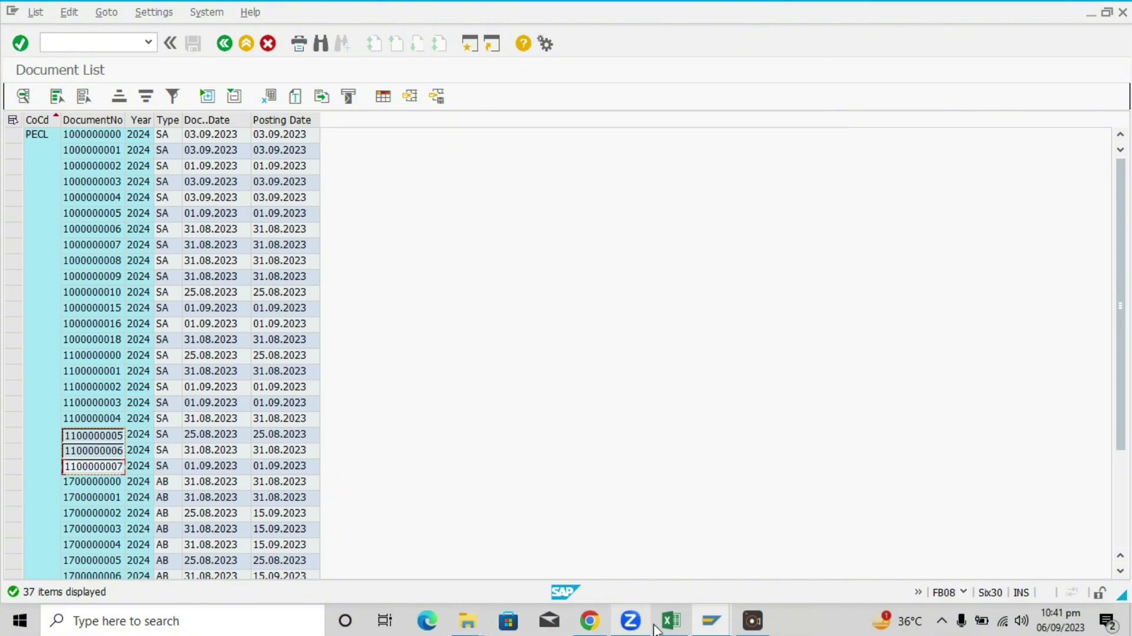
Switch to the SAP FICO Training workbook in Excel and paste the three document numbers on sheet Class 12 from cell F12 down
{"action": "left_click", "coordinate": [671, 620]}
{"action": "left_click", "coordinate": [444, 374]}
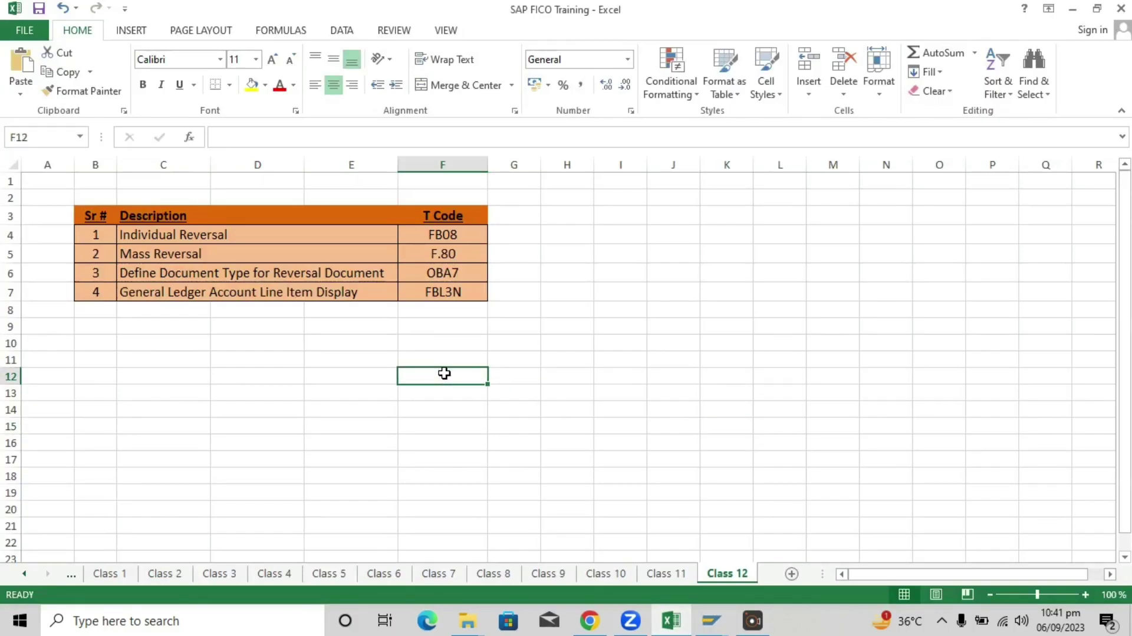
{"action": "key", "text": "ctrl+v"}
{"action": "key", "text": "Down"}
{"action": "key", "text": "Up"}
{"action": "key", "text": "Down"}
{"action": "key", "text": "Down"}
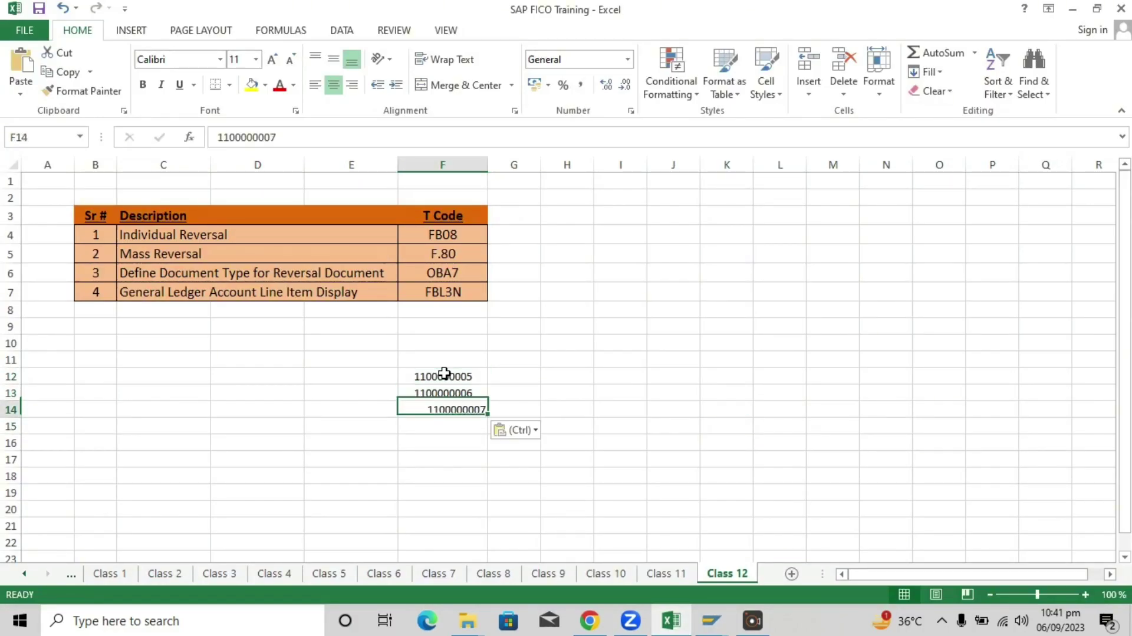
{"action": "key", "text": "Down"}
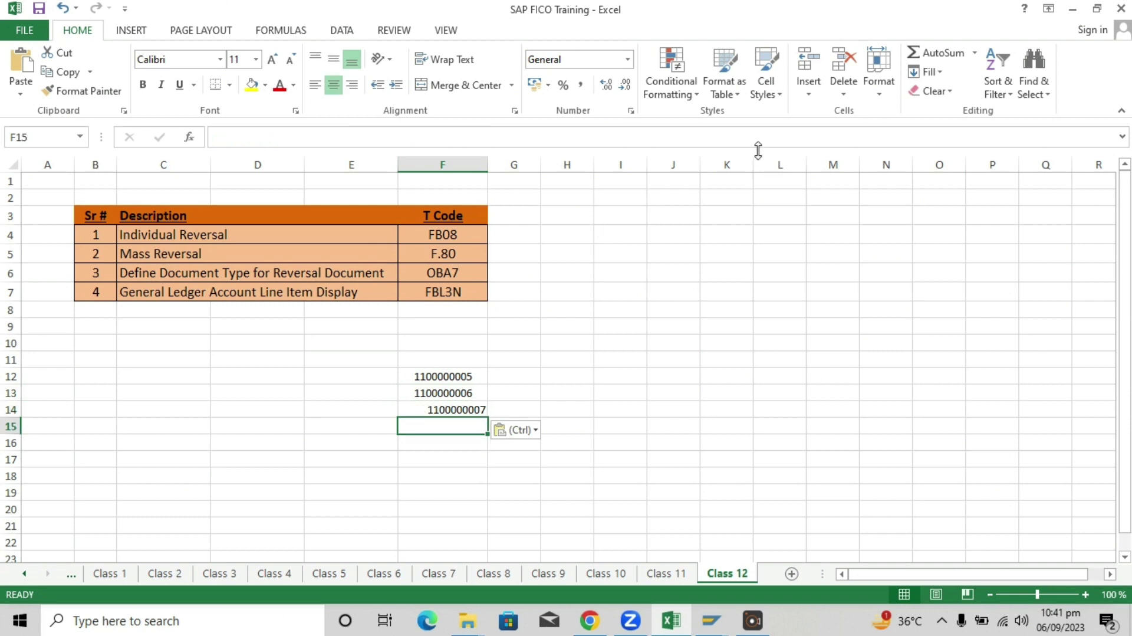
{"action": "mouse_move", "coordinate": [711, 620]}
{"action": "left_click", "coordinate": [725, 571]}
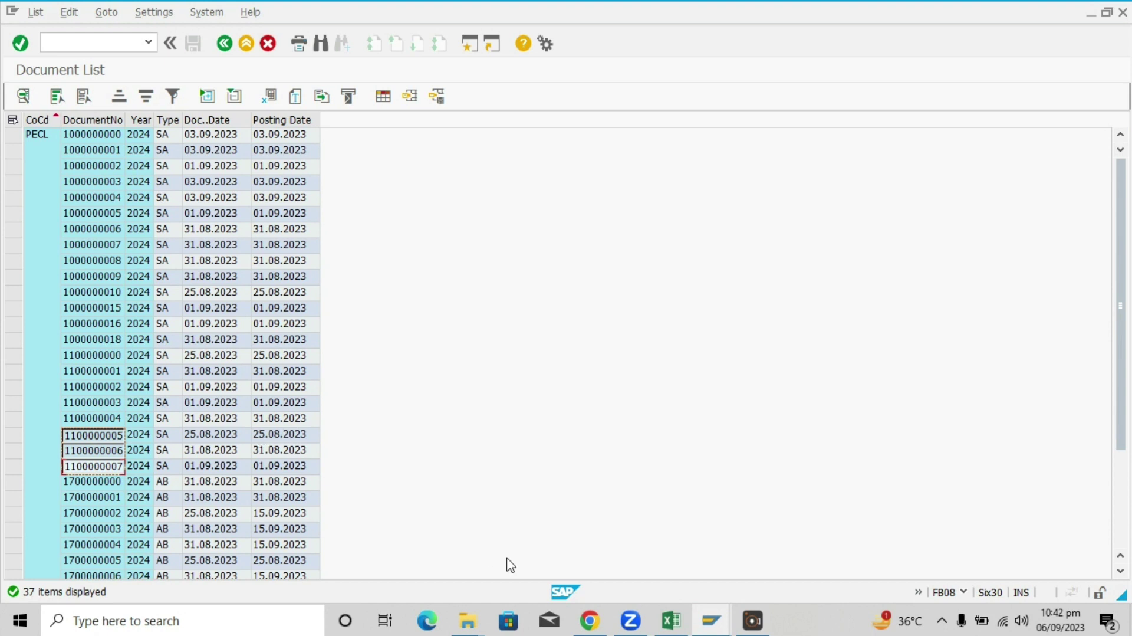
{"action": "left_click", "coordinate": [110, 308]}
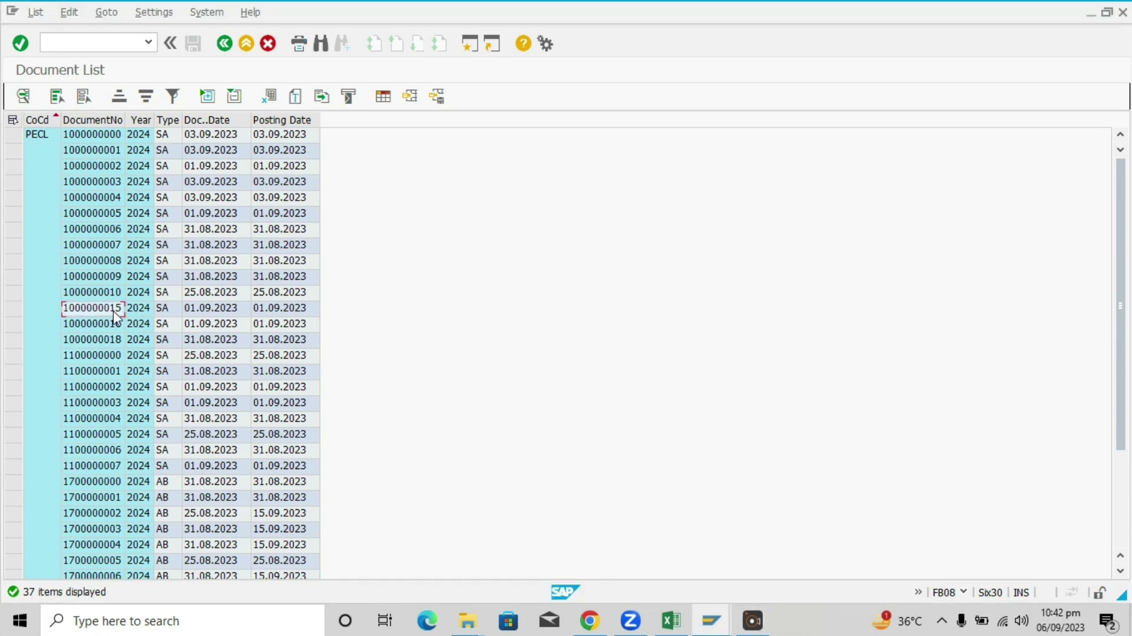
{"action": "left_click_drag", "start_coordinate": [115, 314], "coordinate": [115, 328]}
{"action": "key", "text": "ctrl+c"}
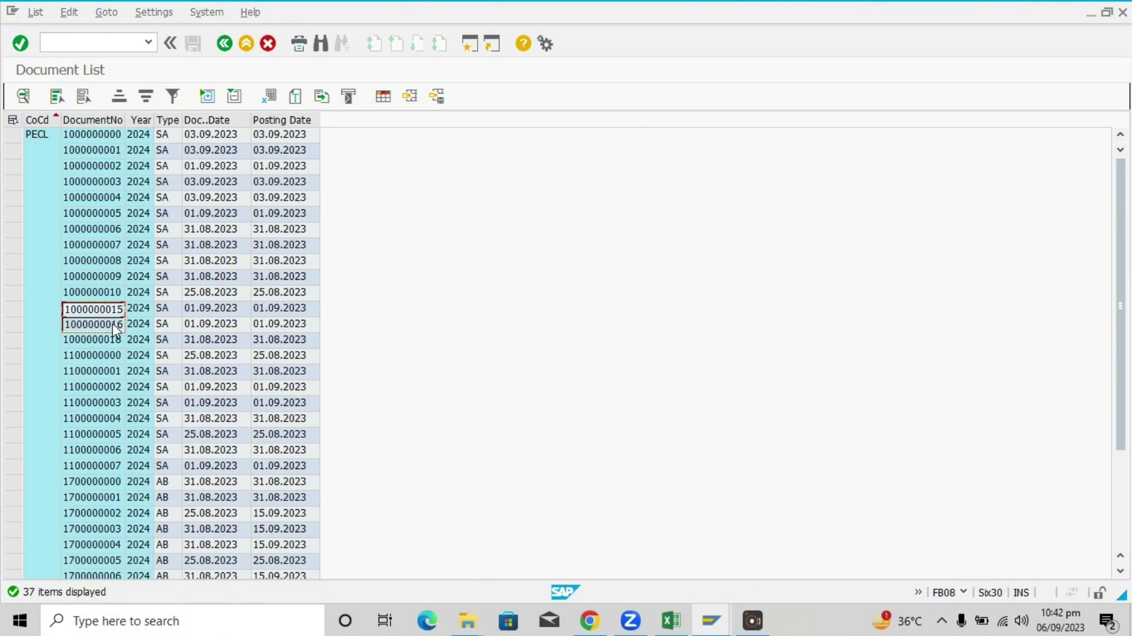
{"action": "left_click", "coordinate": [672, 620]}
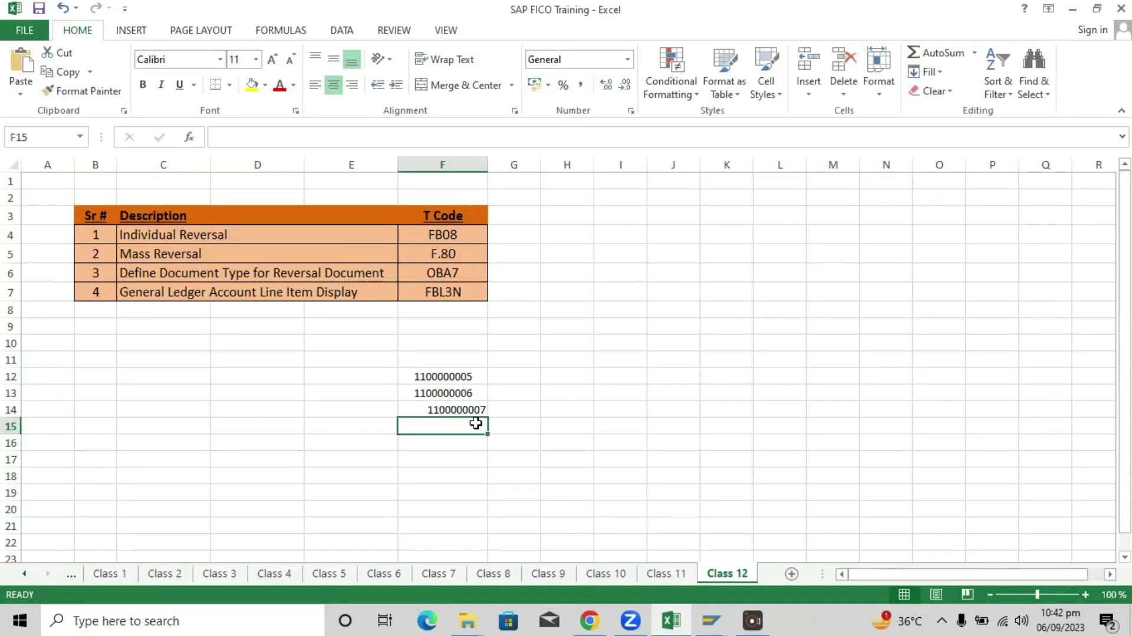
{"action": "key", "text": "ctrl+v"}
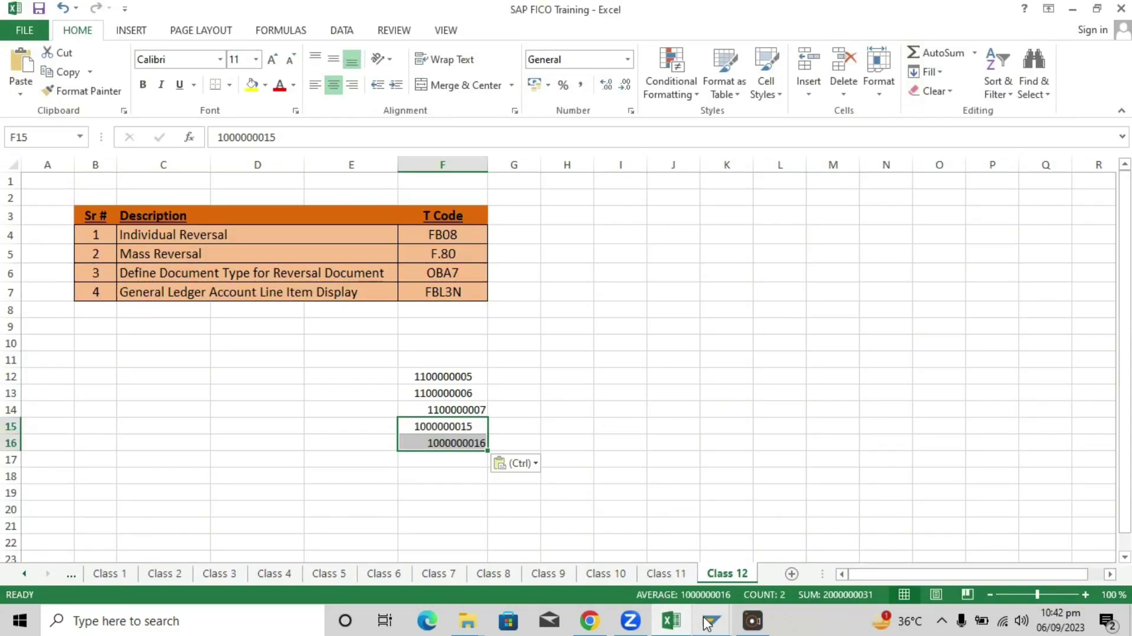
{"action": "mouse_move", "coordinate": [712, 620]}
{"action": "left_click", "coordinate": [732, 582]}
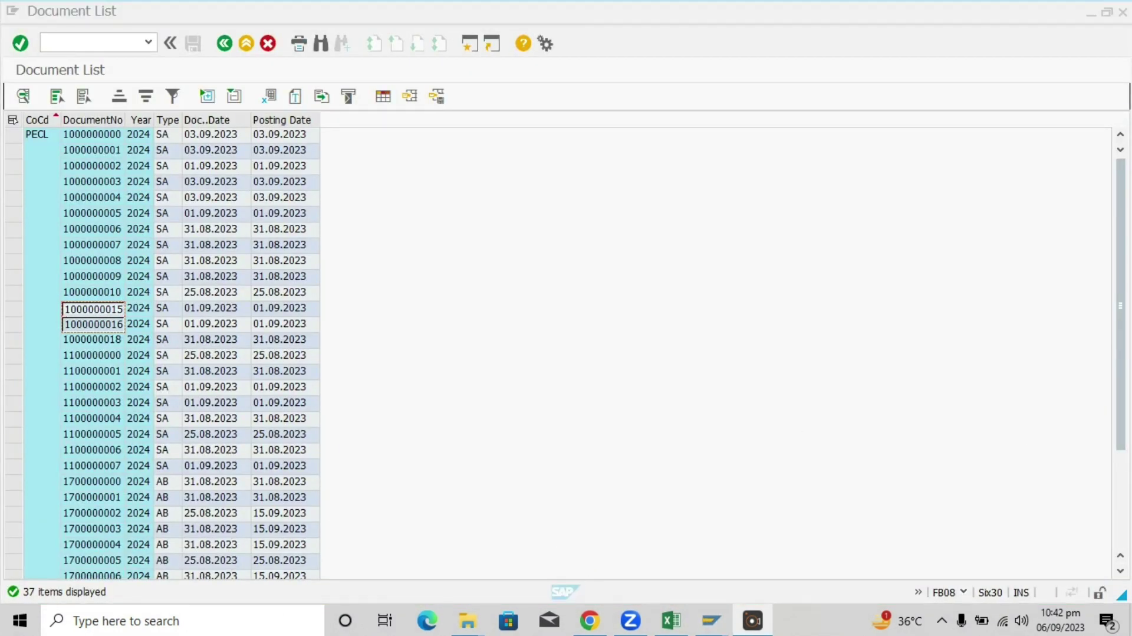
{"action": "scroll", "coordinate": [536, 470], "scroll_direction": "down", "scroll_amount": 3}
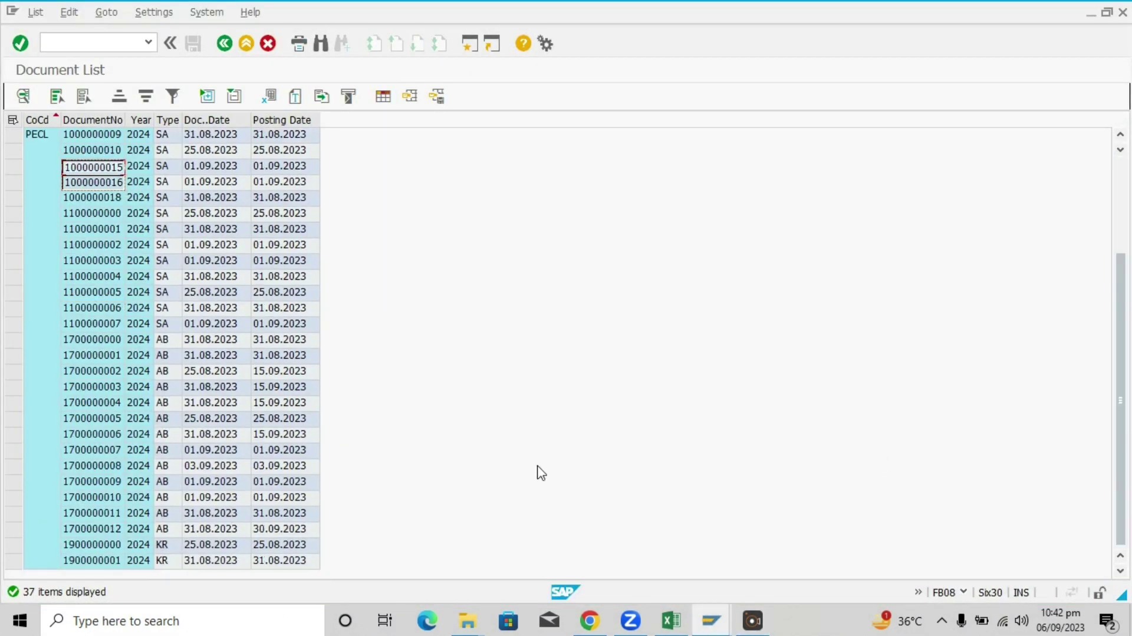
{"action": "left_click", "coordinate": [105, 548]}
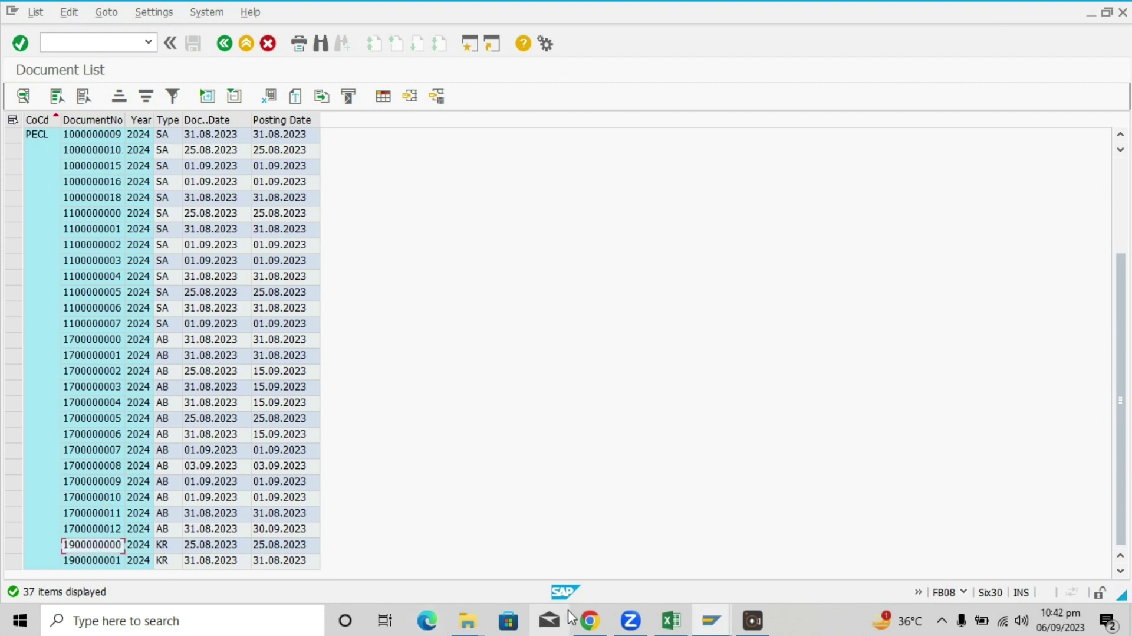
{"action": "key", "text": "shift+Down"}
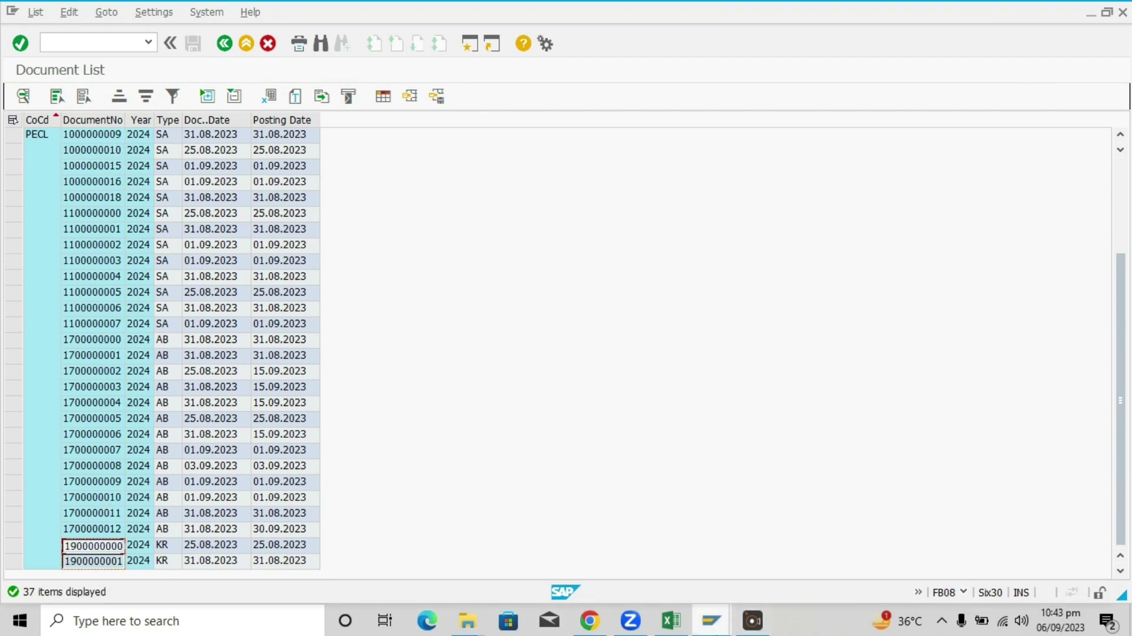
{"action": "left_click", "coordinate": [677, 629]}
{"action": "left_click", "coordinate": [478, 461]}
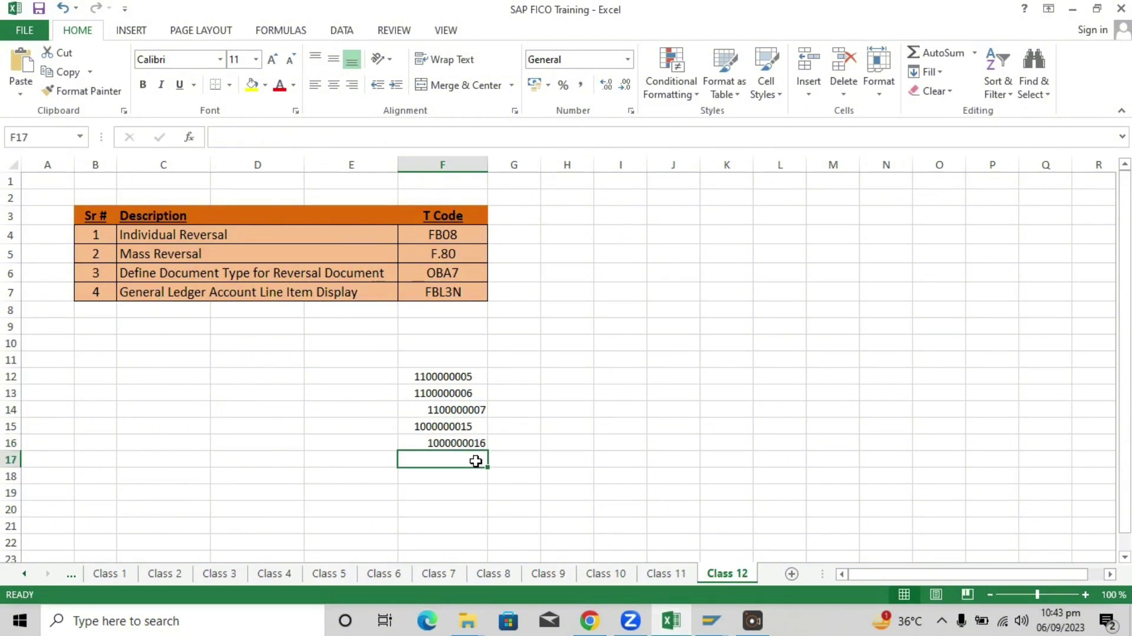
{"action": "key", "text": "ctrl+v"}
Centre-align the document numbers in cells F12 to F18
{"action": "key", "text": "Up"}
{"action": "key", "text": "Up"}
{"action": "key", "text": "Up"}
{"action": "key", "text": "Up"}
{"action": "key", "text": "Up"}
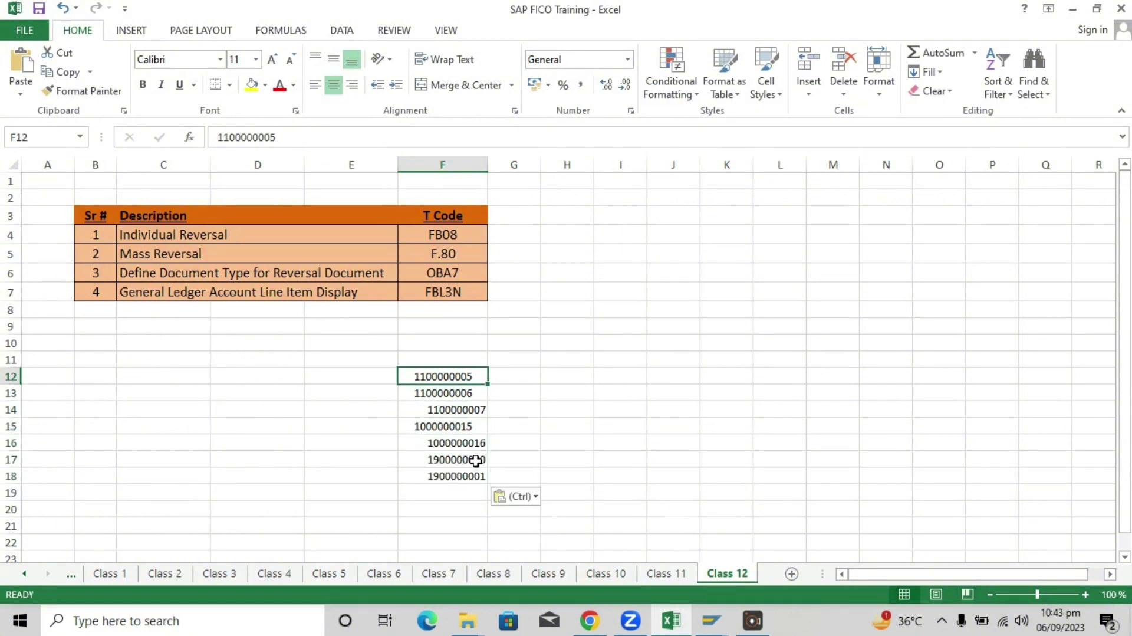
{"action": "key", "text": "ctrl+shift+Down"}
{"action": "left_click", "coordinate": [334, 85]}
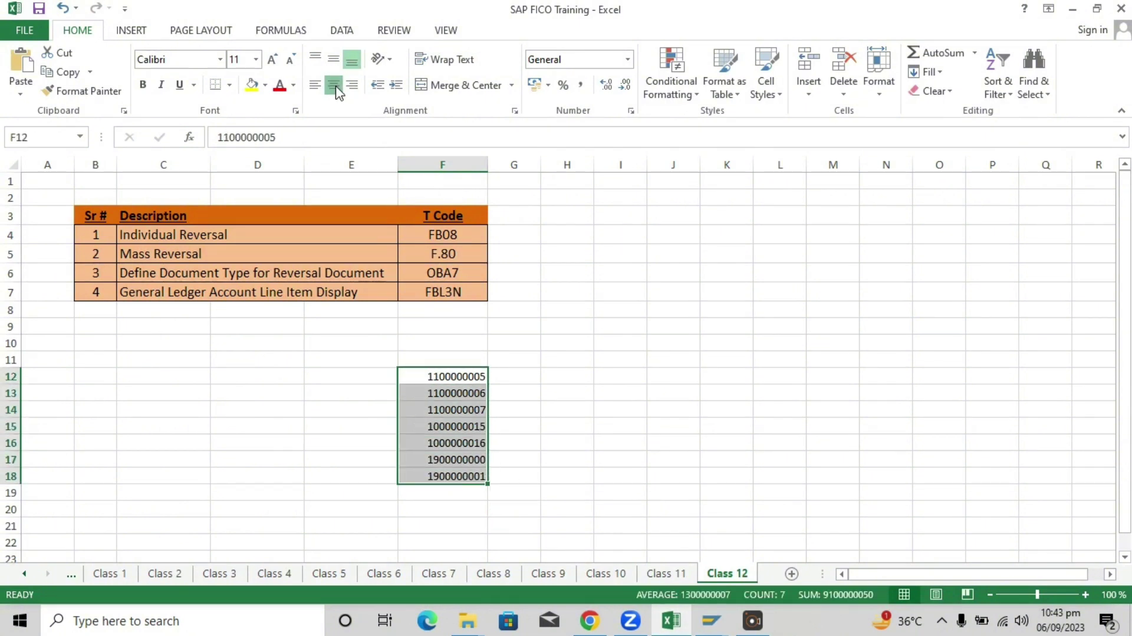
{"action": "left_click", "coordinate": [334, 86]}
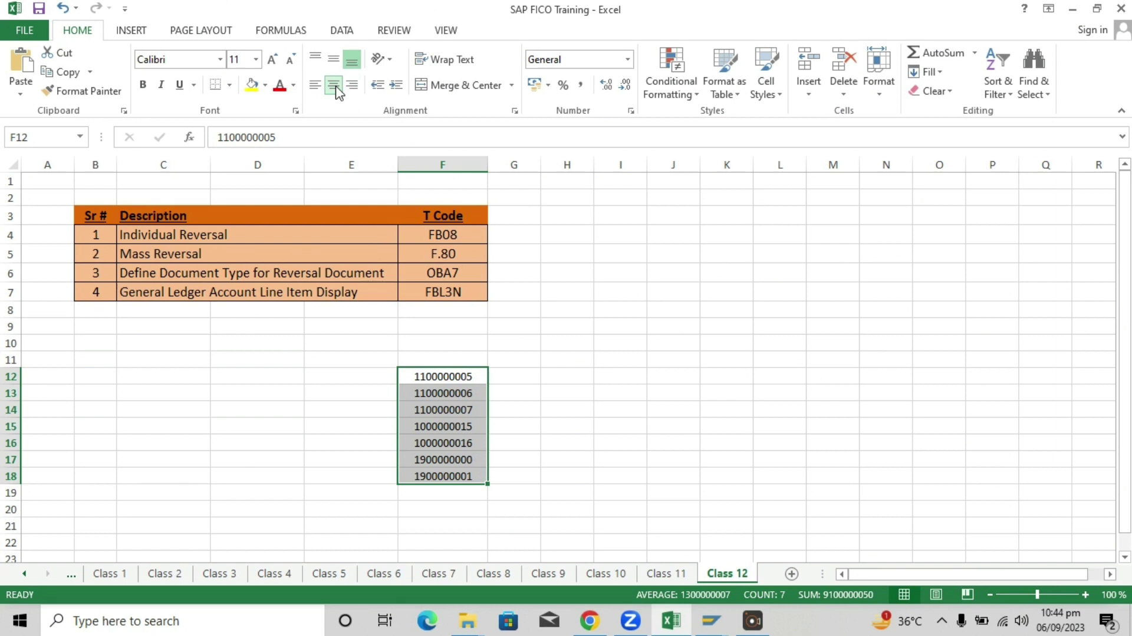
{"action": "key", "text": "Down"}
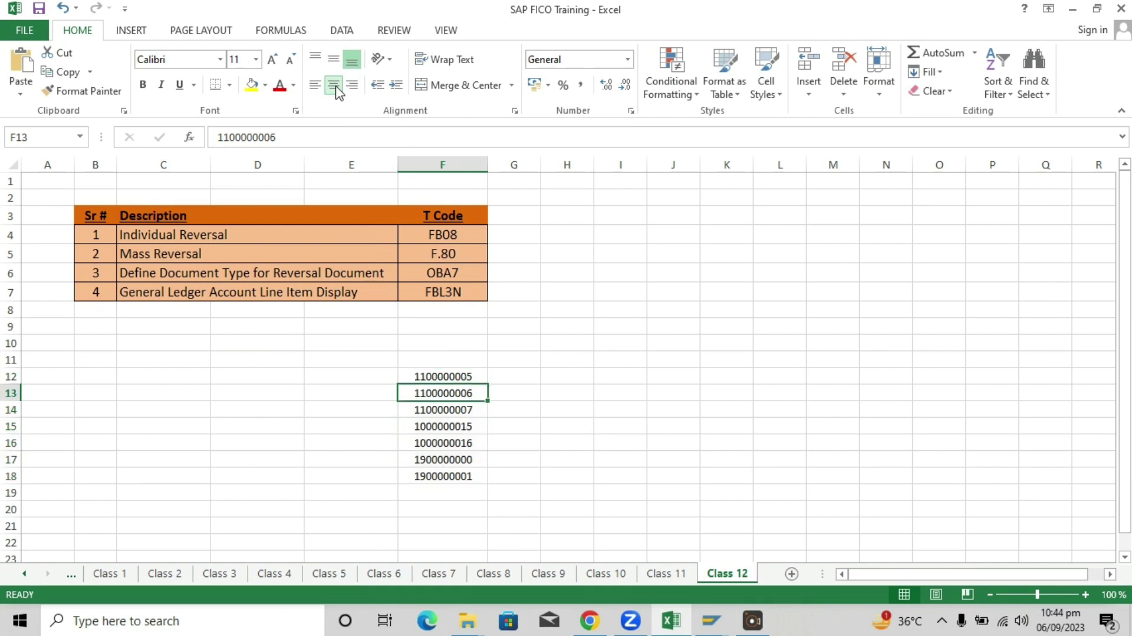
{"action": "key", "text": "Delete"}
{"action": "key", "text": "Up"}
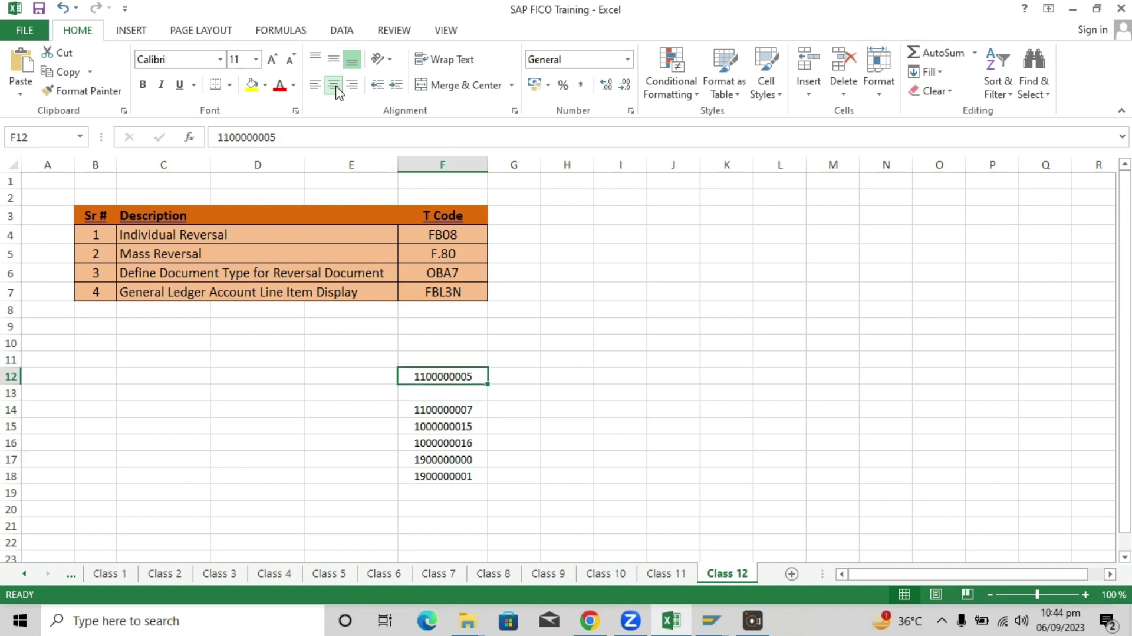
{"action": "key", "text": "ctrl+c"}
{"action": "key", "text": "Down"}
{"action": "key", "text": "Return"}
{"action": "key", "text": "Down"}
{"action": "key", "text": "Up"}
{"action": "key", "text": "ctrl+shift+Down"}
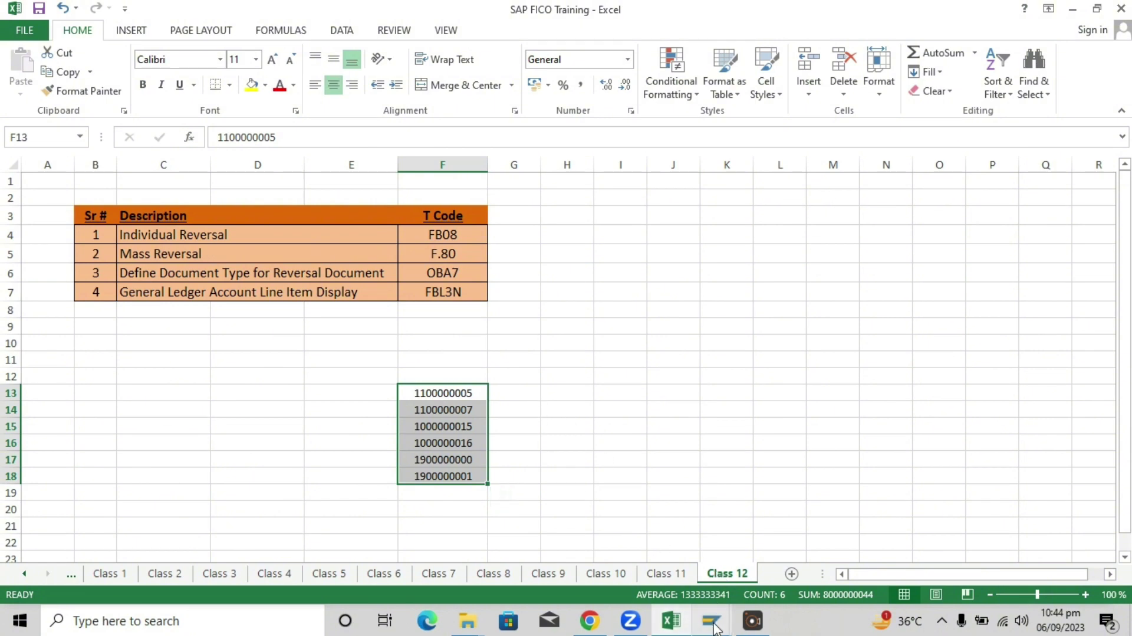
Switch to SAP, exit the document list and individual reversal without saving, and open F.80 - Mass Reversal
{"action": "mouse_move", "coordinate": [713, 627]}
{"action": "left_click", "coordinate": [749, 569]}
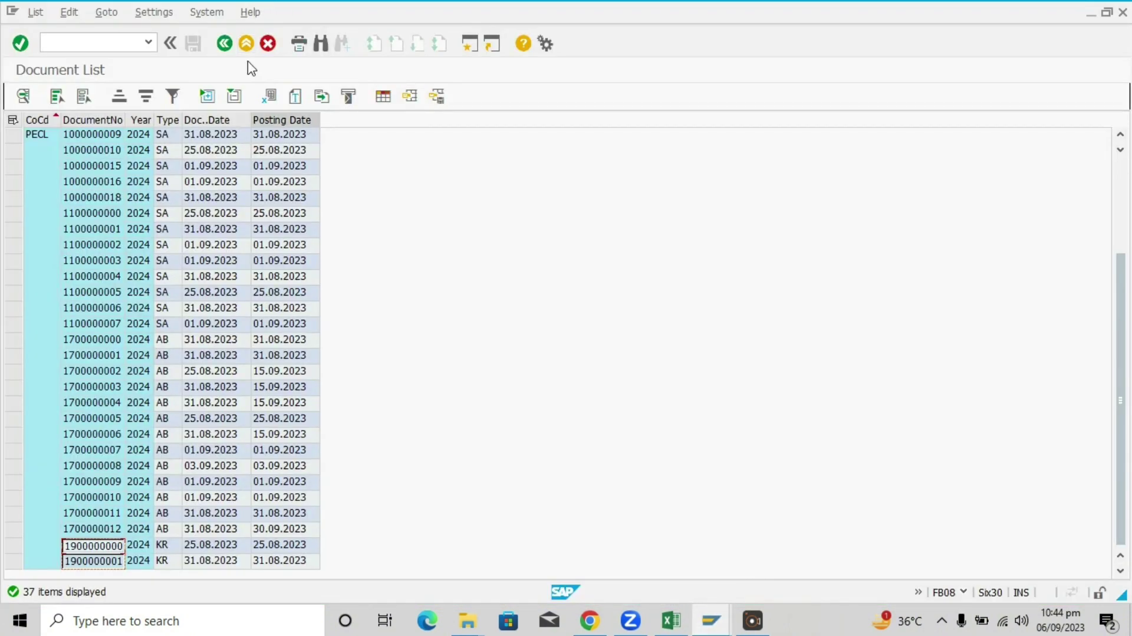
{"action": "left_click", "coordinate": [246, 43]}
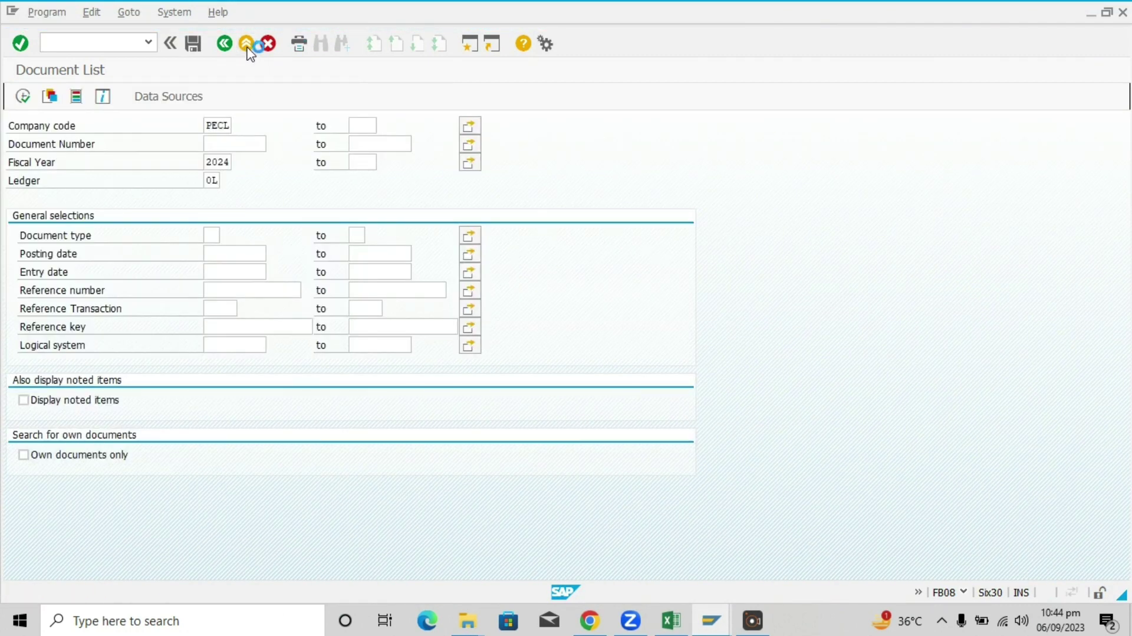
{"action": "left_click", "coordinate": [247, 46]}
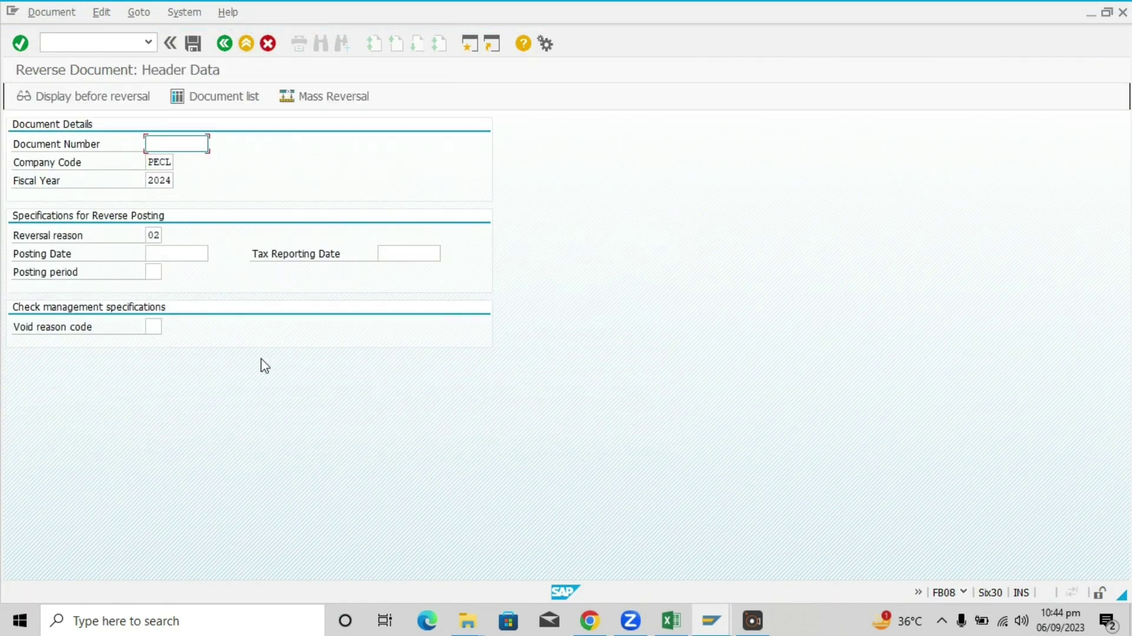
{"action": "left_click", "coordinate": [247, 45]}
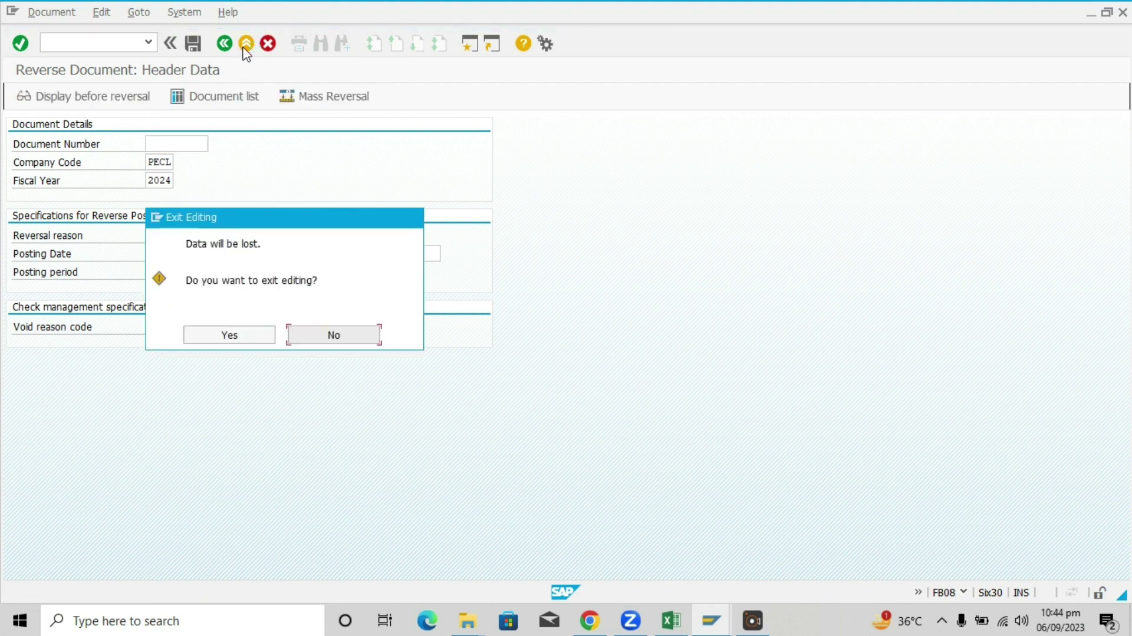
{"action": "left_click", "coordinate": [274, 340]}
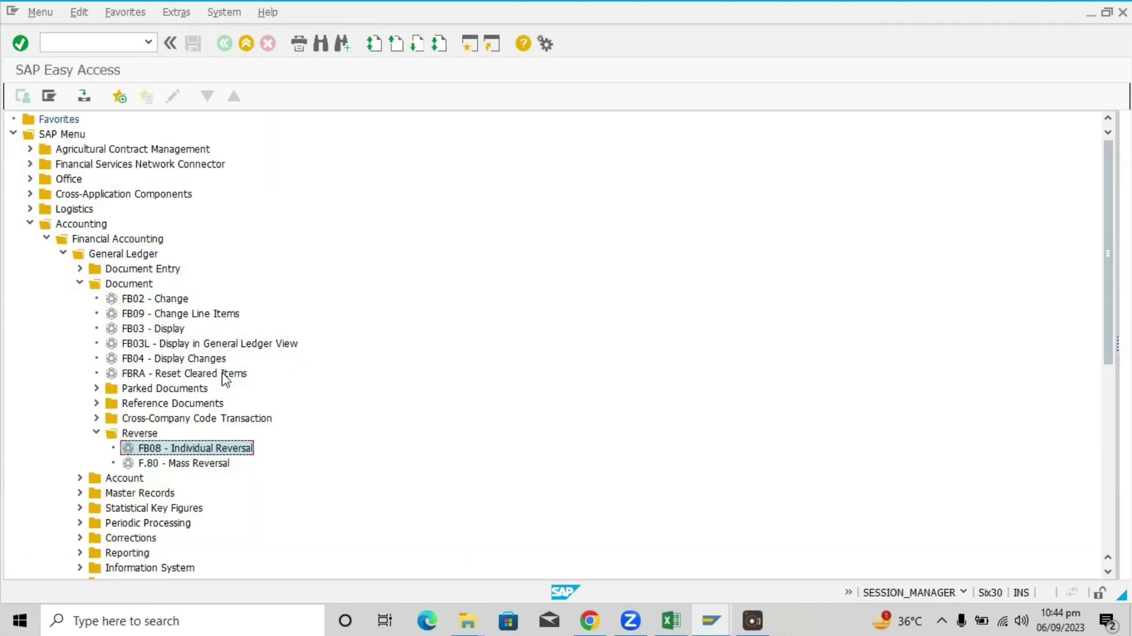
{"action": "double_click", "coordinate": [192, 464]}
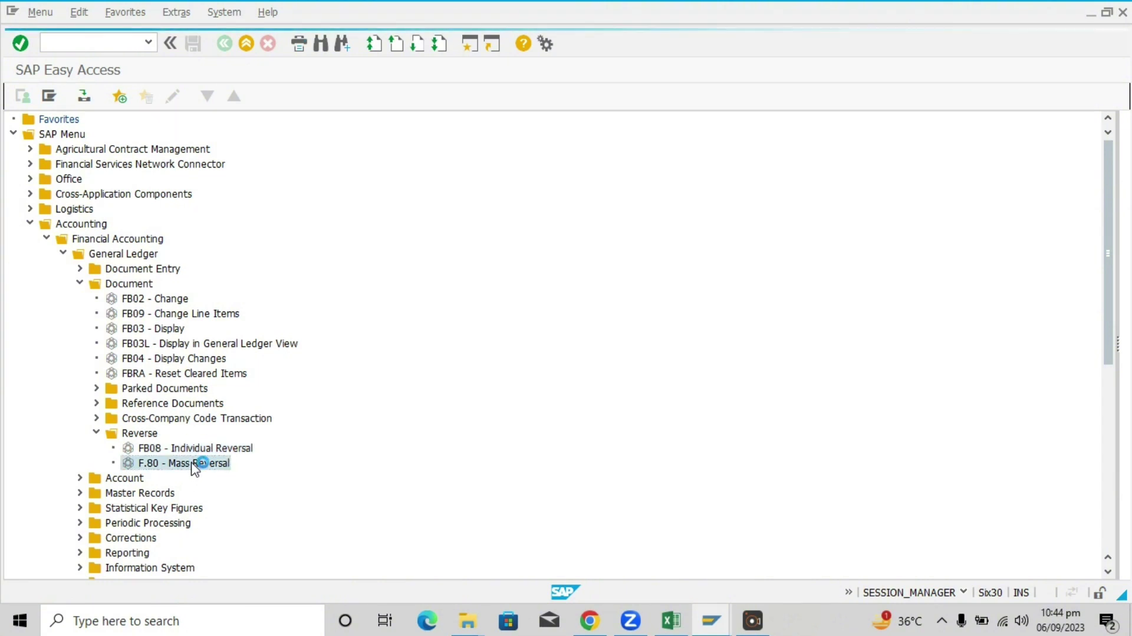
Set the company code to PECL and the fiscal year to 2024 for the mass reversal
{"action": "type", "text": "PECL"}
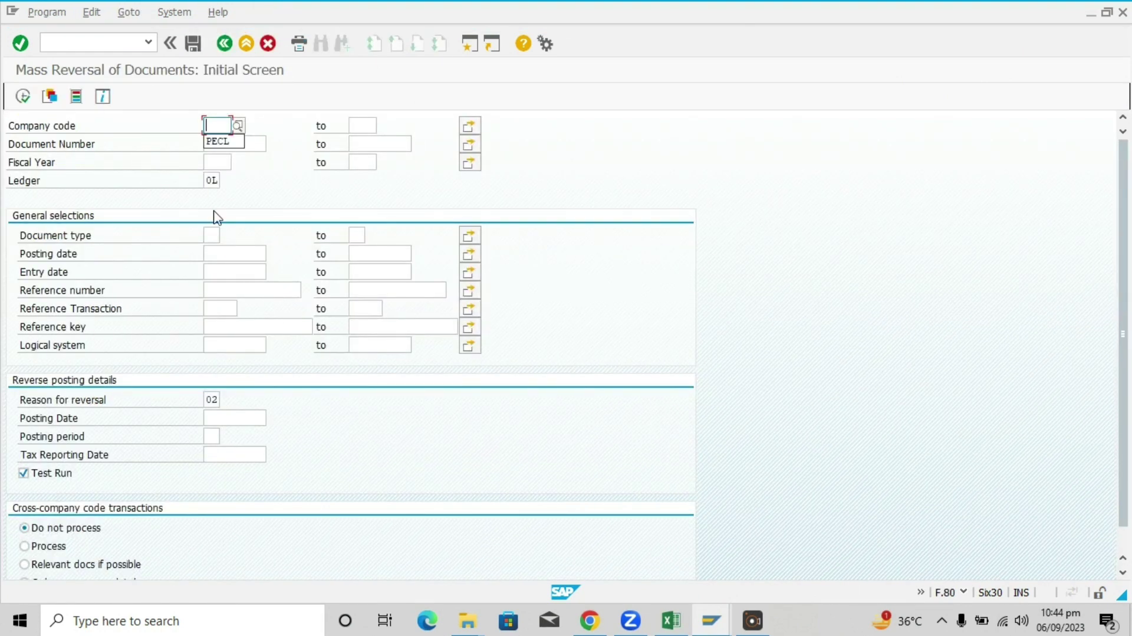
{"action": "left_click", "coordinate": [219, 169]}
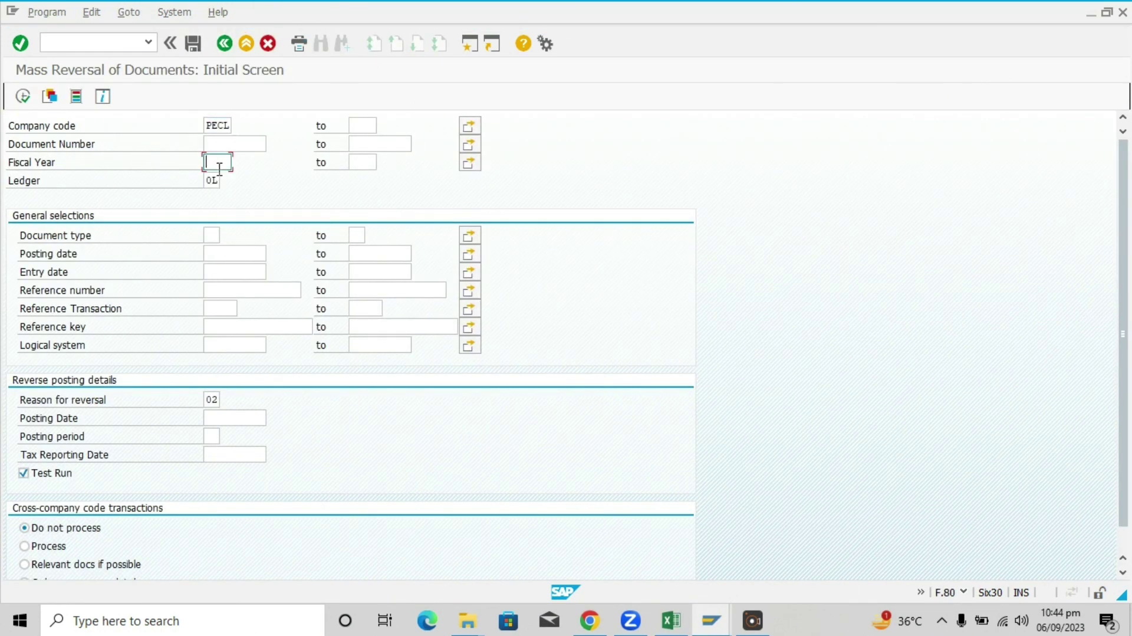
{"action": "type", "text": "202"}
{"action": "left_click", "coordinate": [220, 170]}
{"action": "left_click", "coordinate": [238, 139]}
{"action": "key", "text": "Tab"}
Switch to the Excel workbook and copy the six document numbers in cells F13 to F18
{"action": "left_click", "coordinate": [671, 620]}
{"action": "left_click", "coordinate": [432, 394]}
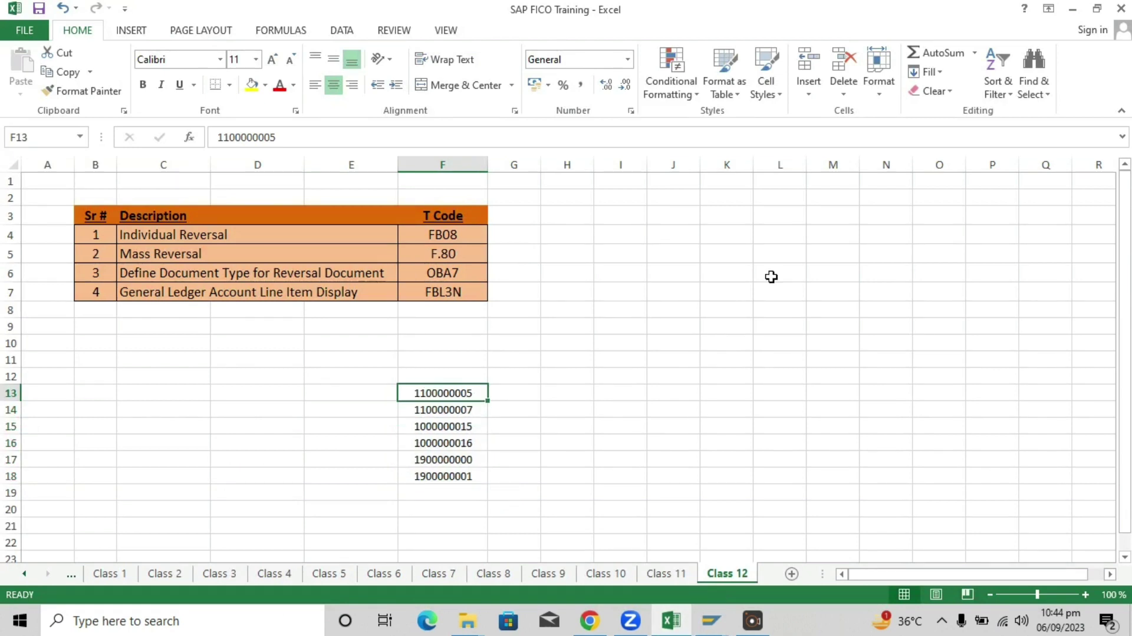
{"action": "key", "text": "Down"}
{"action": "key", "text": "Down"}
{"action": "key", "text": "Down"}
{"action": "key", "text": "Up"}
{"action": "key", "text": "Up"}
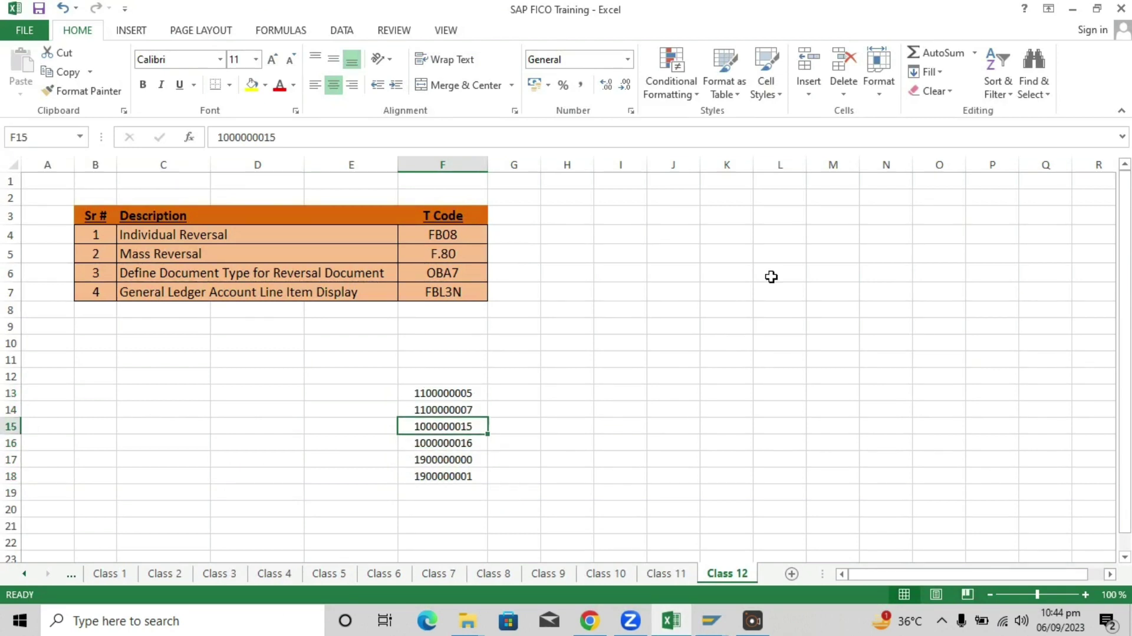
{"action": "key", "text": "Up"}
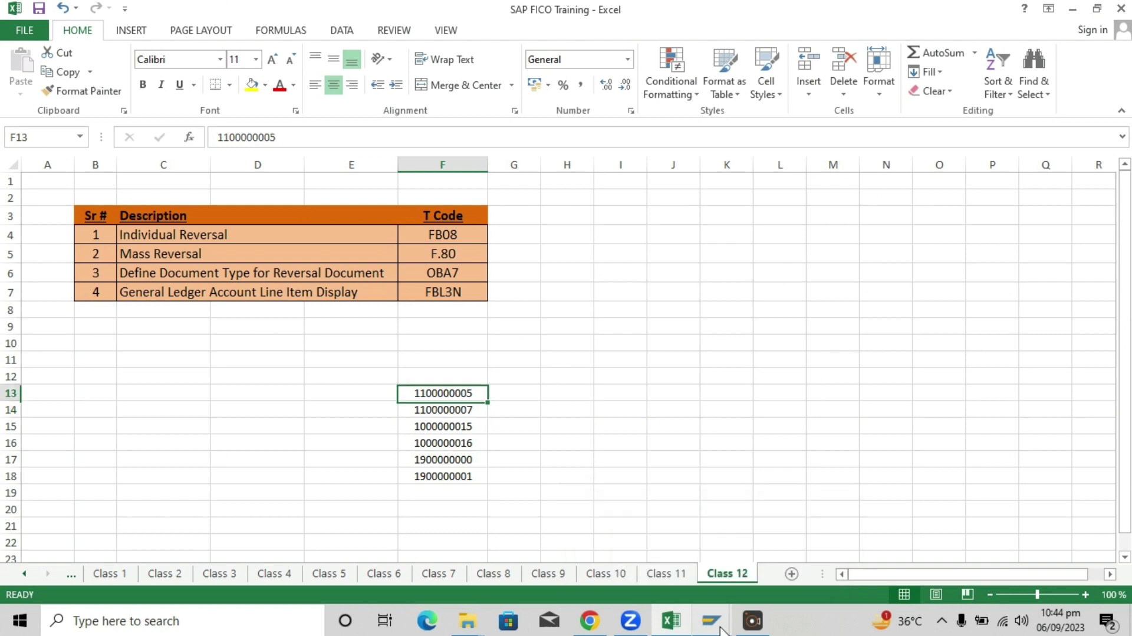
{"action": "key", "text": "ctrl+shift+Down"}
{"action": "key", "text": "ctrl+c"}
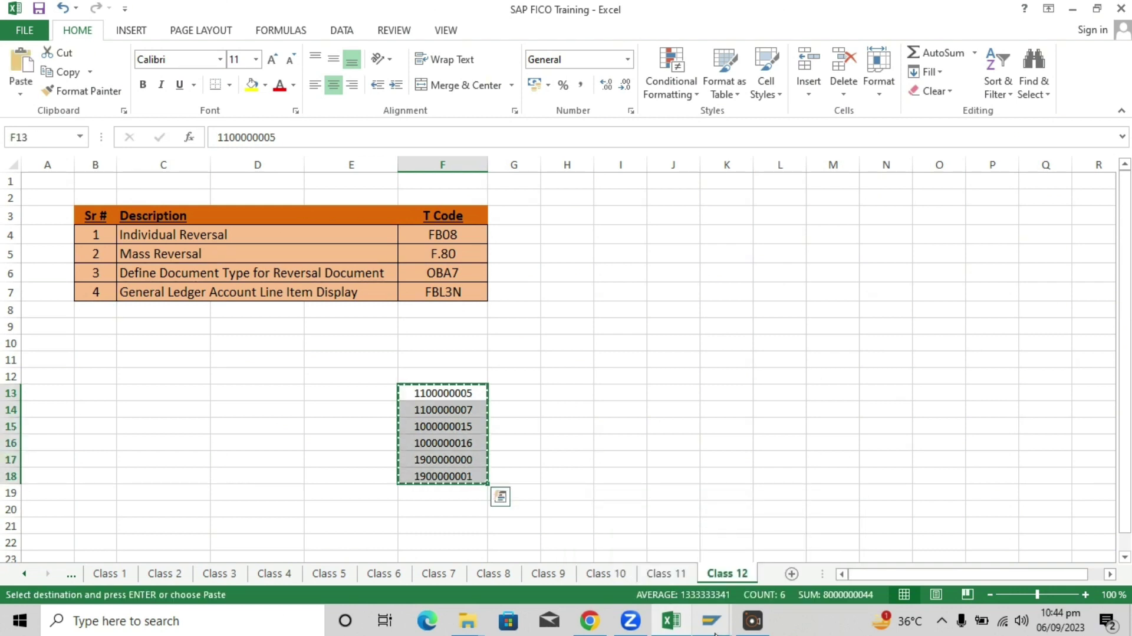
Return to SAP and paste the copied document numbers as single values in the multiple selection for Document Number, then accept them
{"action": "mouse_move", "coordinate": [721, 629]}
{"action": "left_click", "coordinate": [725, 563]}
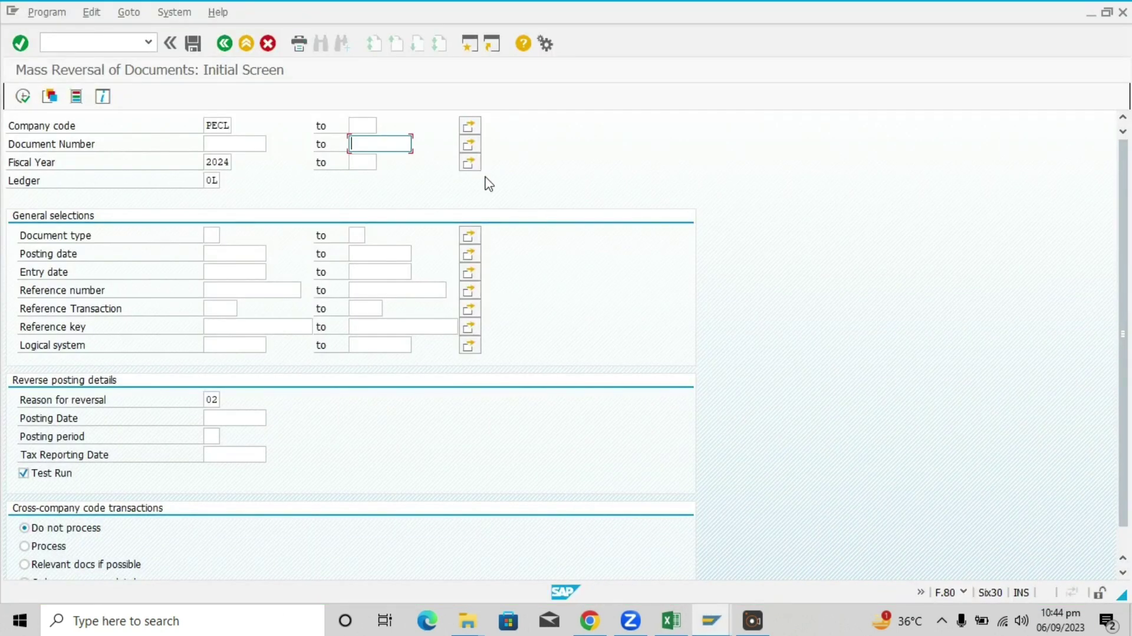
{"action": "left_click", "coordinate": [471, 147]}
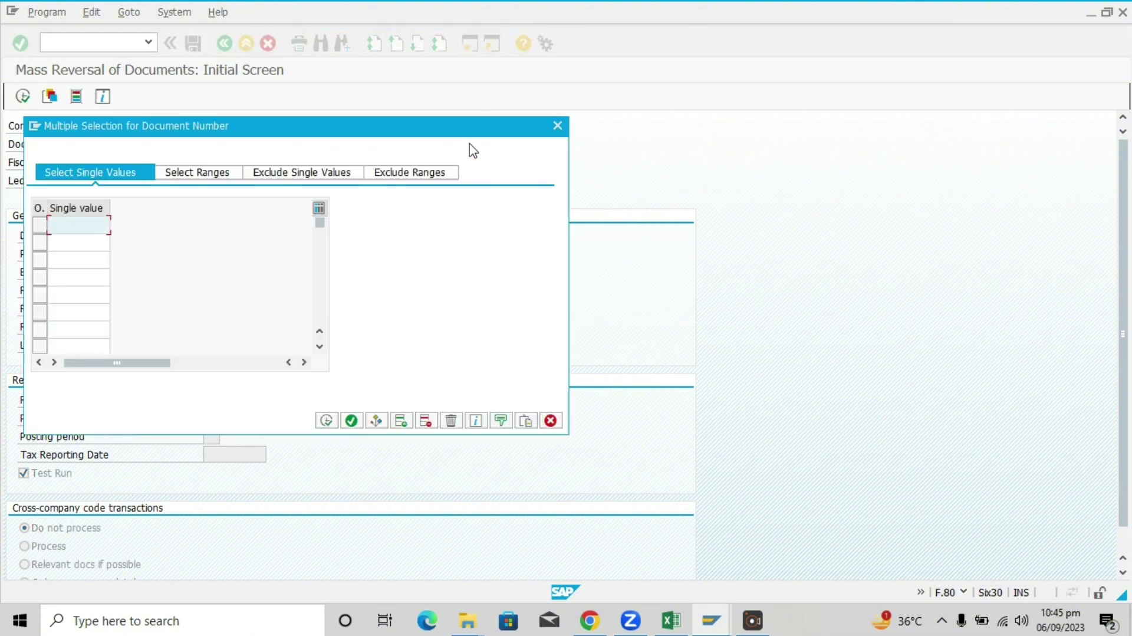
{"action": "key", "text": "shift+F12"}
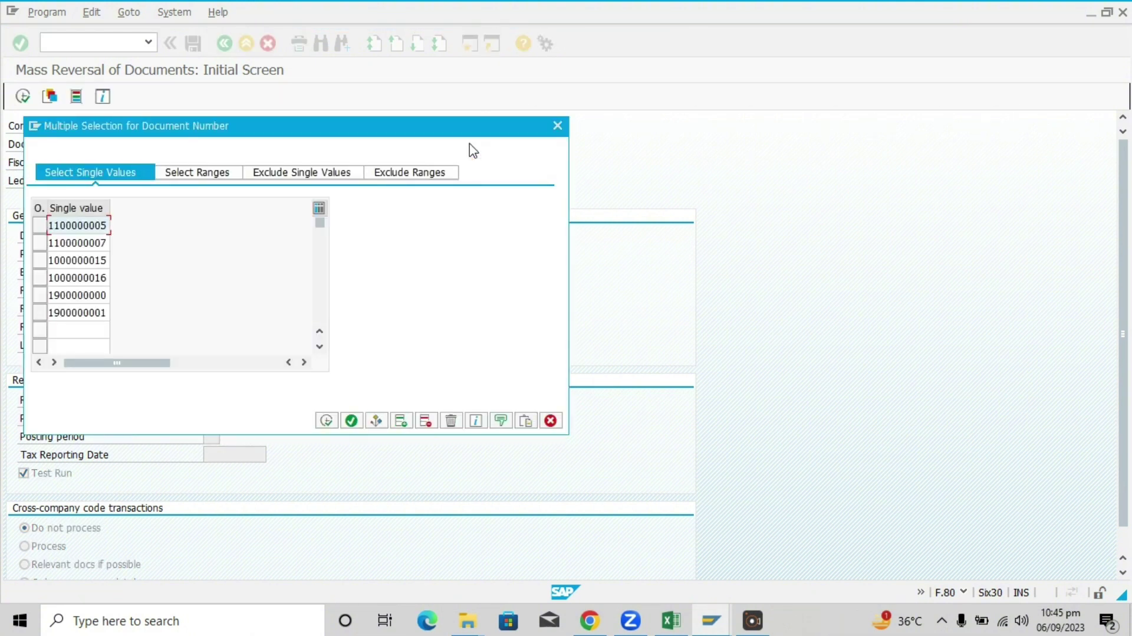
{"action": "left_click", "coordinate": [352, 422]}
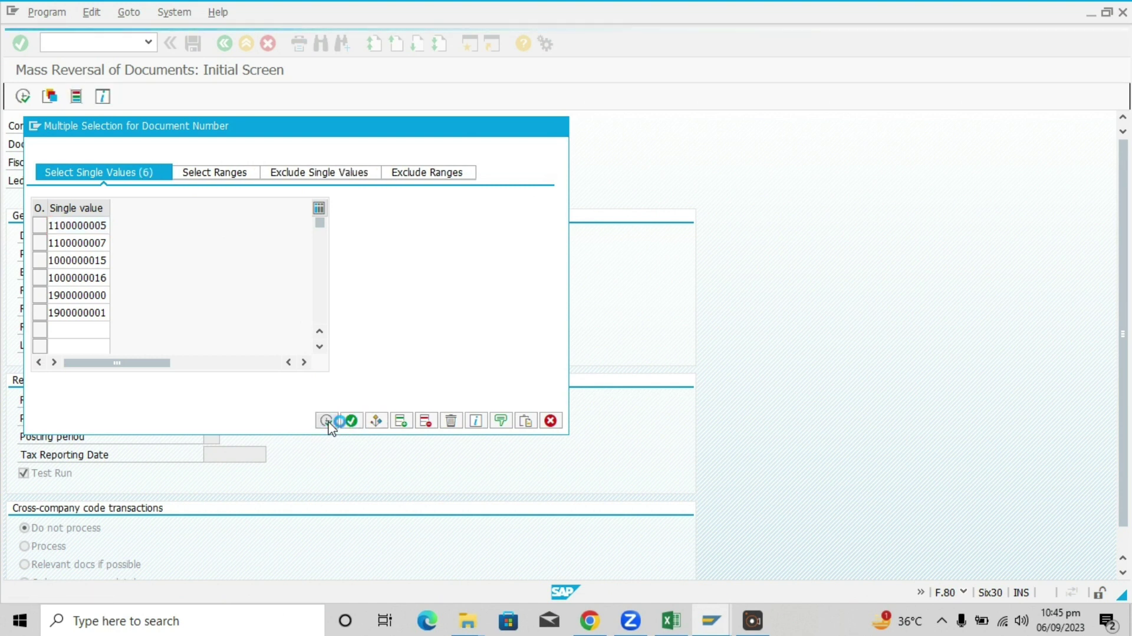
{"action": "left_click", "coordinate": [327, 421]}
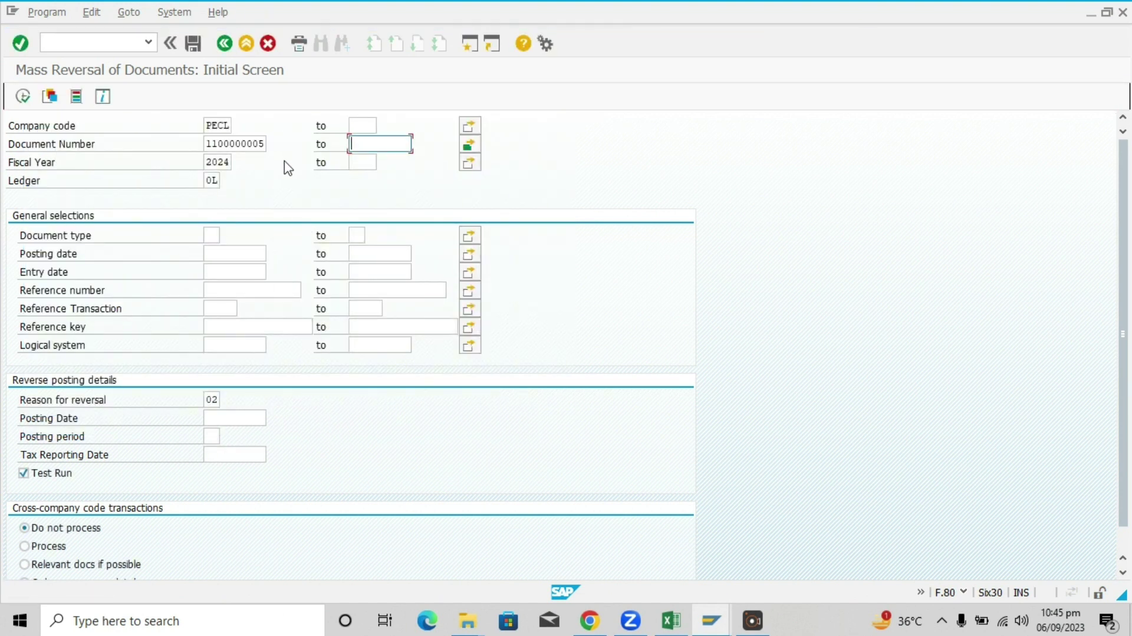
Set the reason for reversal to 01 and execute the mass reversal as a test run
{"action": "double_click", "coordinate": [211, 403]}
{"action": "type", "text": "01"}
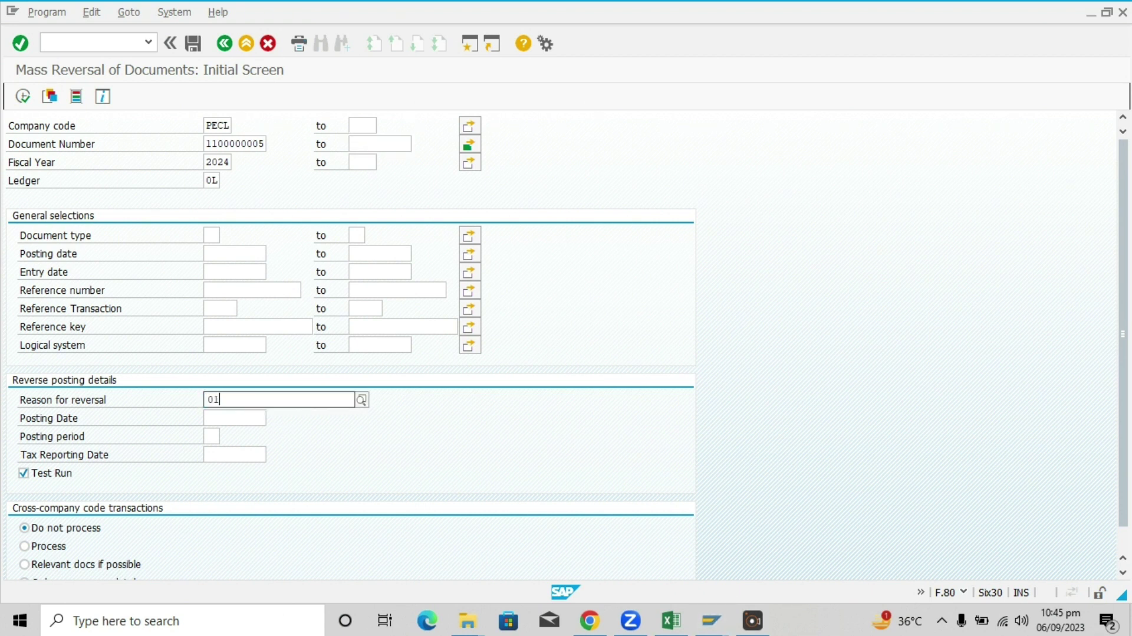
{"action": "key", "text": "Return"}
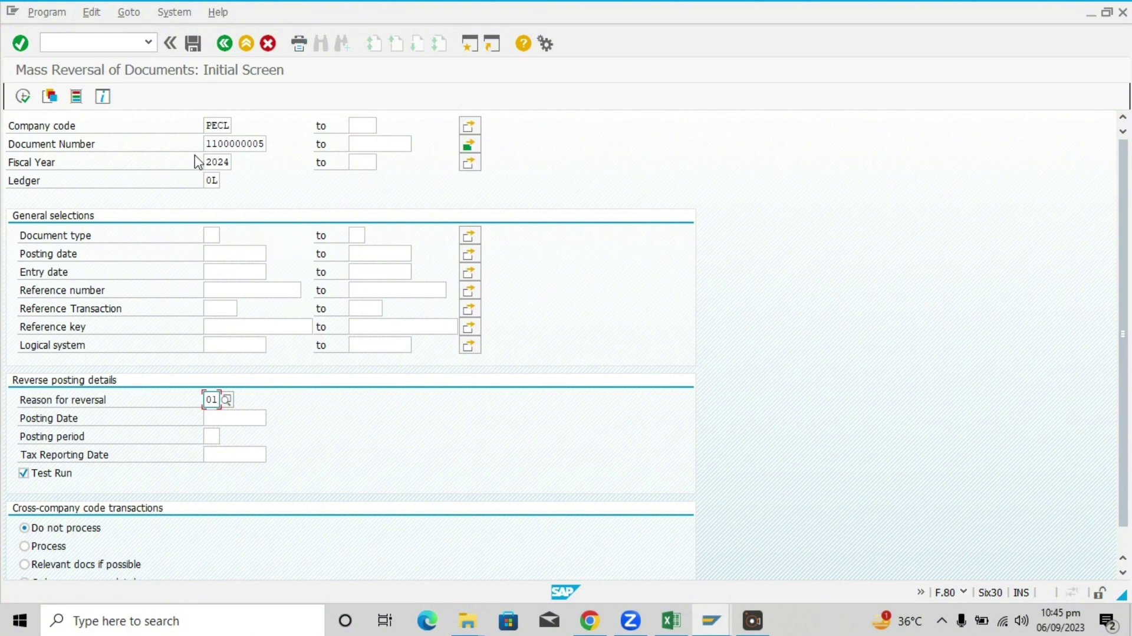
{"action": "left_click", "coordinate": [24, 99]}
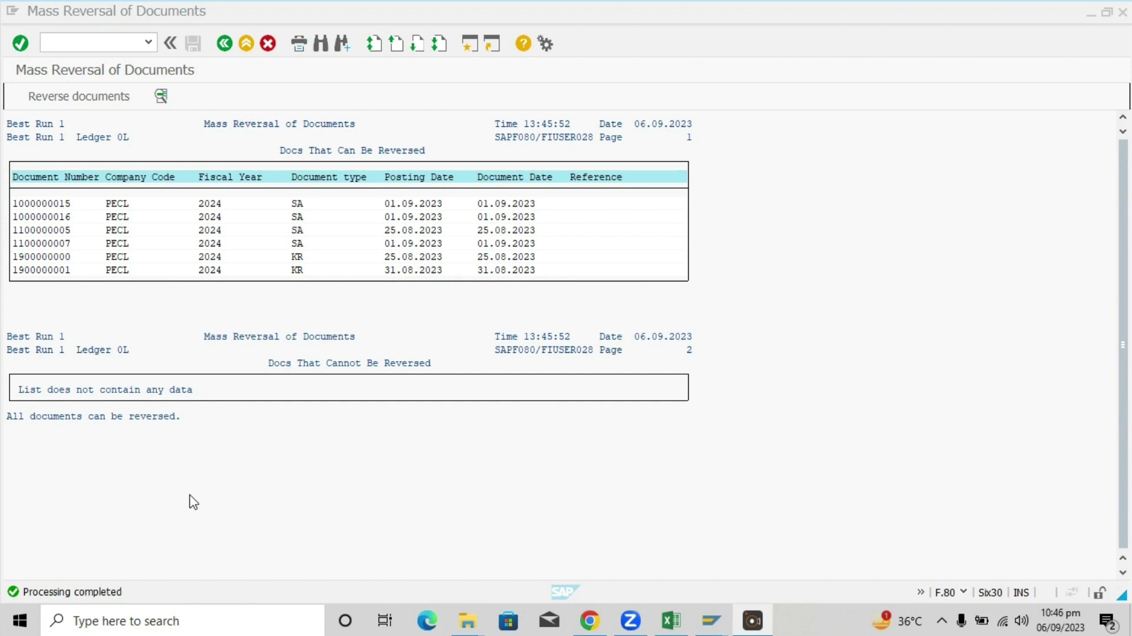
Go back to the mass reversal selection, turn off Test Run, and execute the actual reversal of the selected documents
{"action": "left_click", "coordinate": [225, 43]}
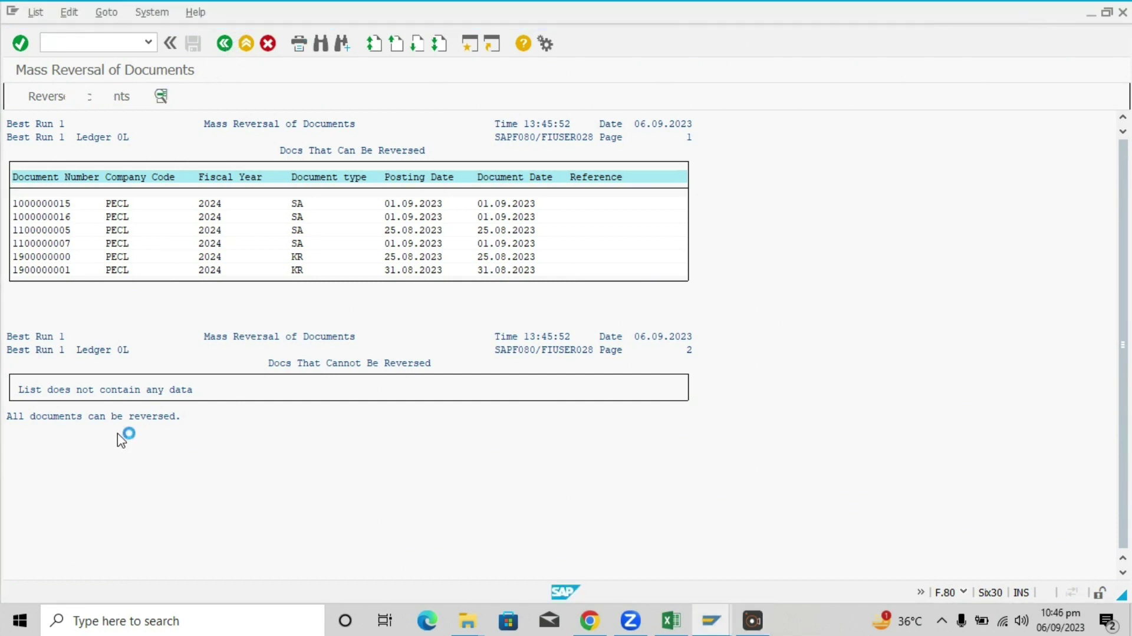
{"action": "left_click", "coordinate": [57, 472]}
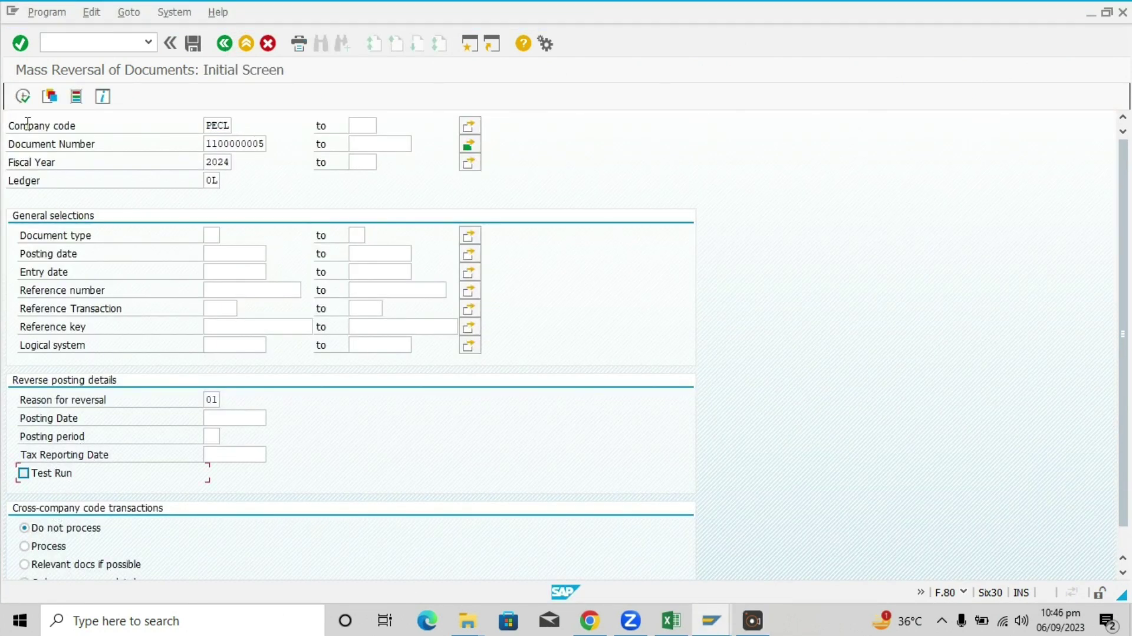
{"action": "left_click", "coordinate": [22, 96]}
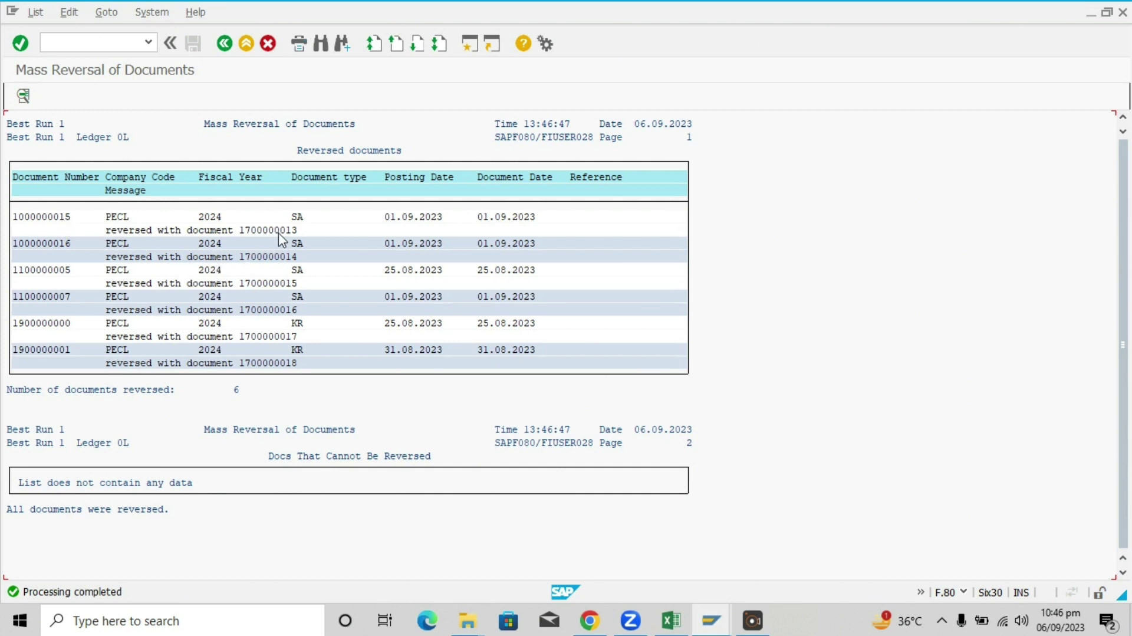
{"action": "left_click", "coordinate": [294, 230]}
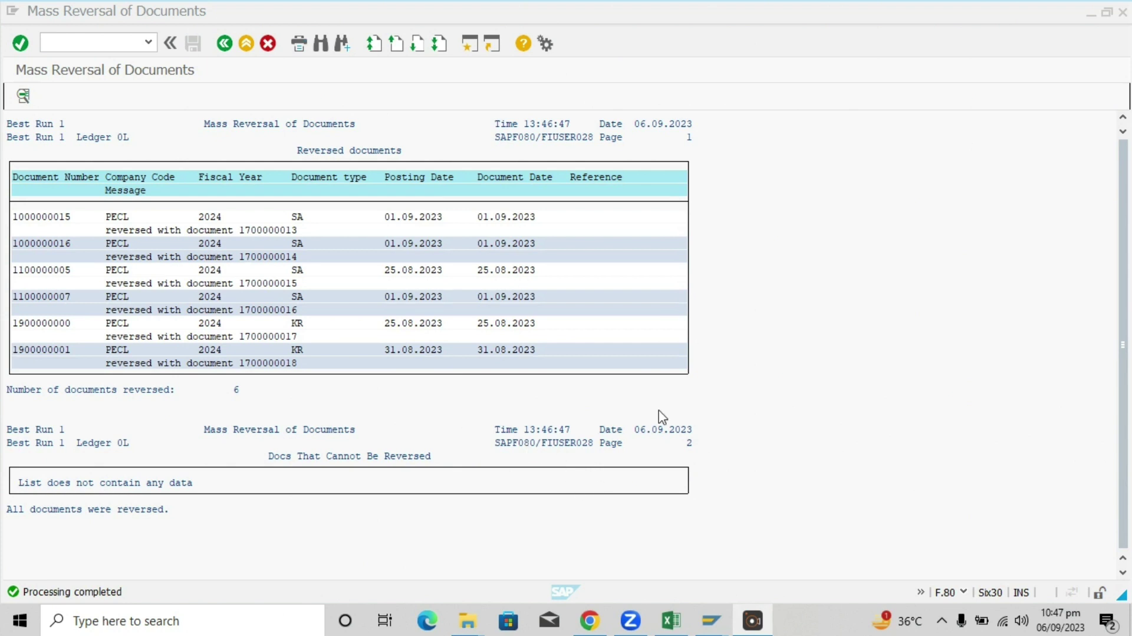
In a separate SAP session, start transaction SPRO and display the SAP Reference IMG
{"action": "left_click", "coordinate": [786, 351]}
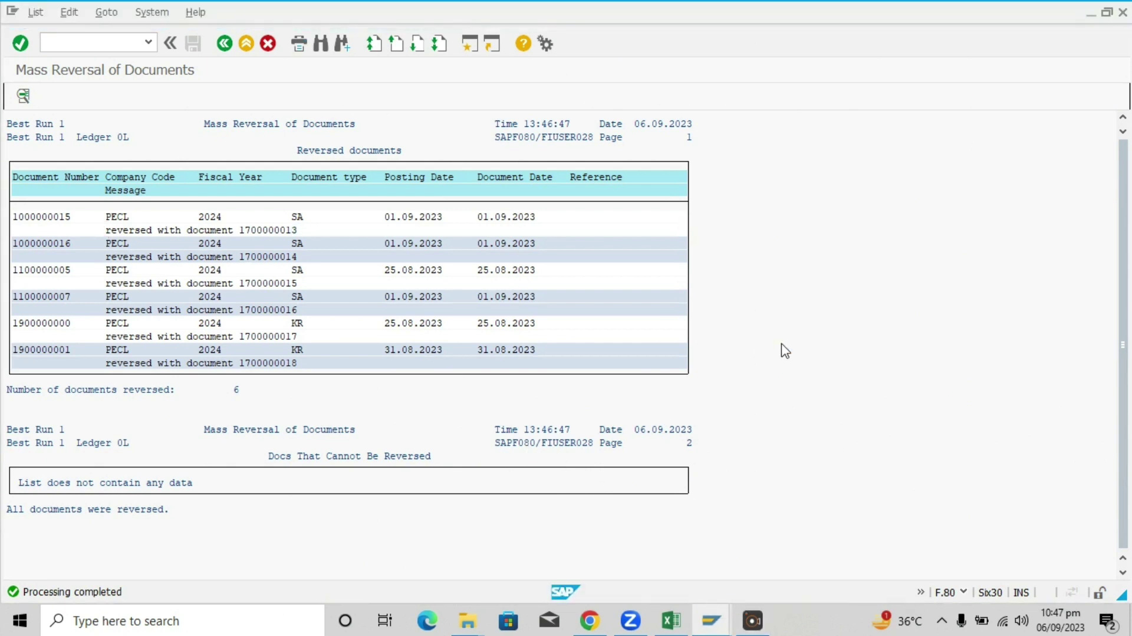
{"action": "key", "text": "shift+F3"}
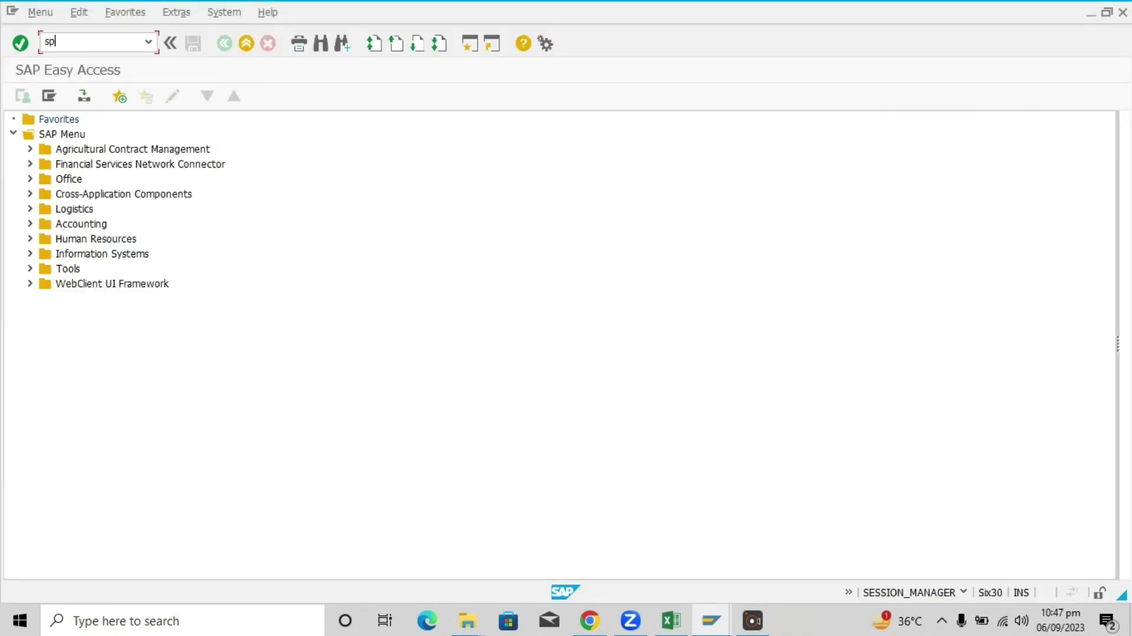
{"action": "type", "text": "spro"}
{"action": "key", "text": "Return"}
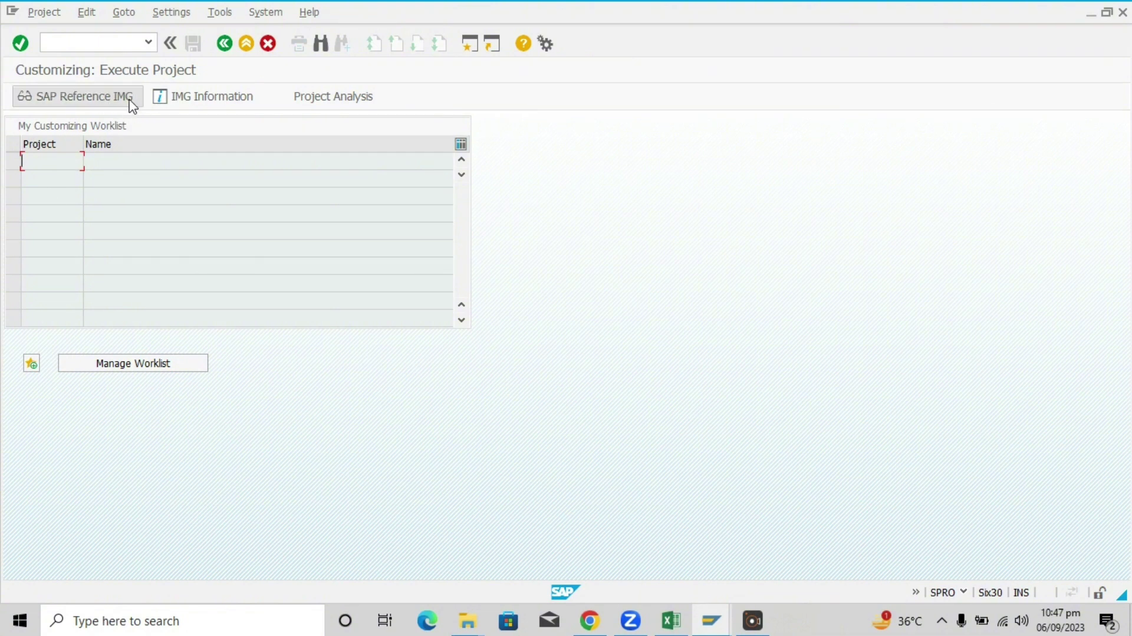
{"action": "left_click", "coordinate": [129, 99]}
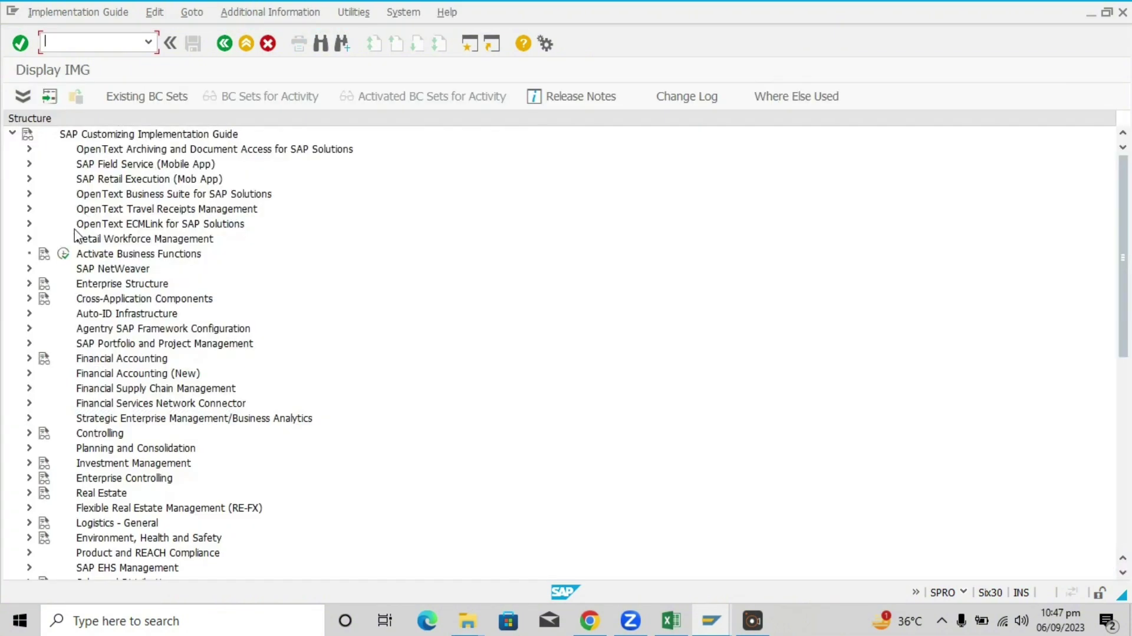
Under Financial Accounting Global Settings (New), expand Document and its Document Types node, and open Define Document Types for Entry View
{"action": "left_click", "coordinate": [29, 373]}
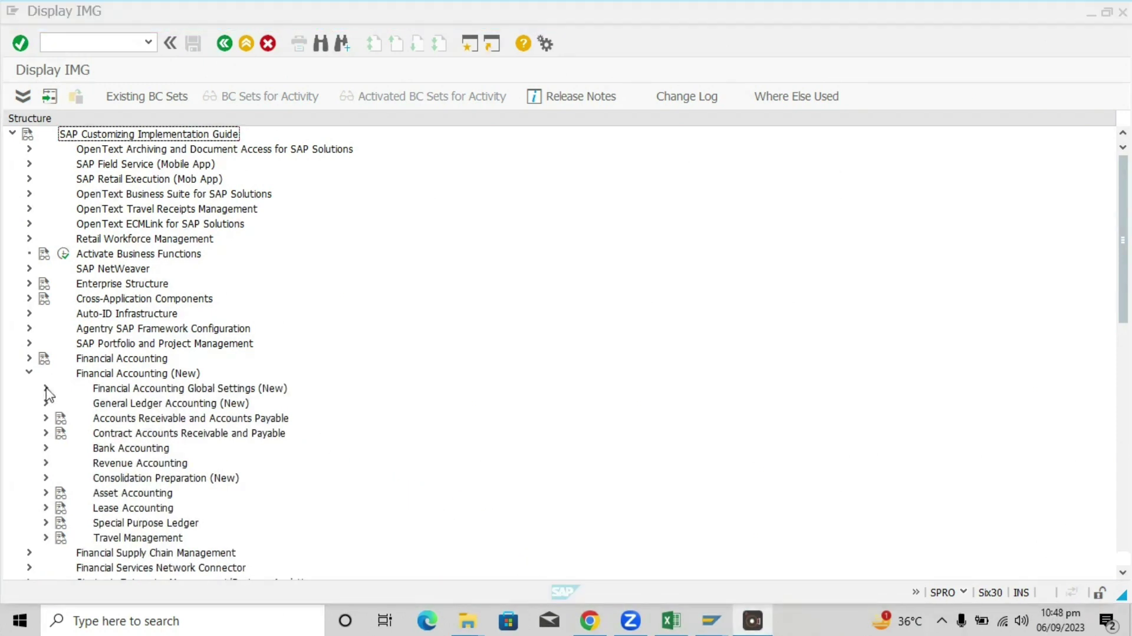
{"action": "left_click", "coordinate": [45, 388]}
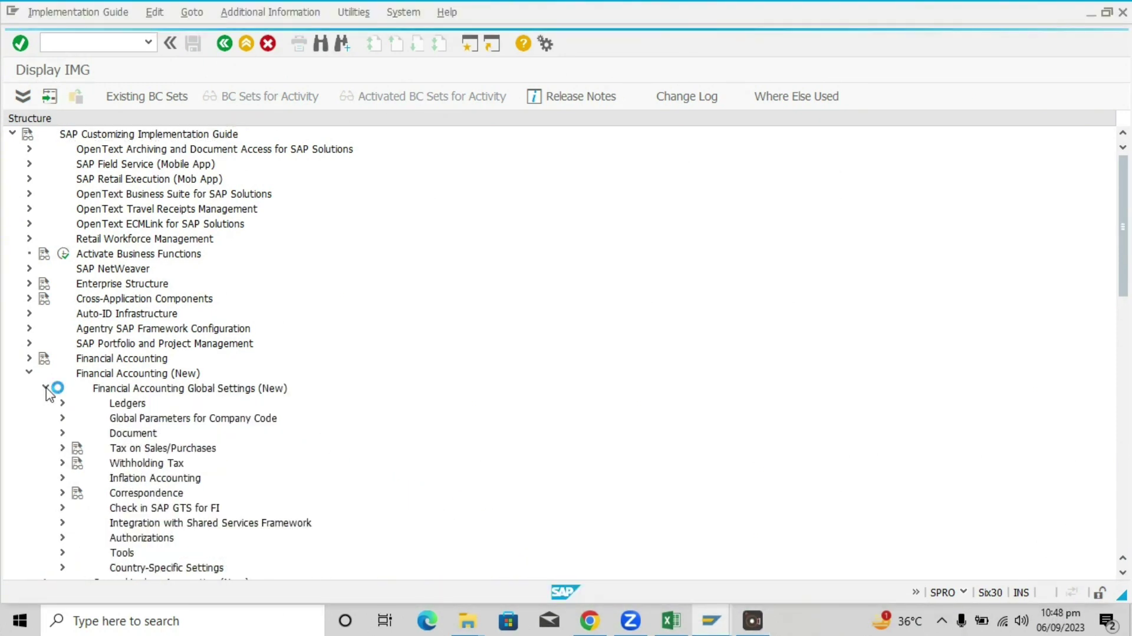
{"action": "left_click", "coordinate": [63, 435]}
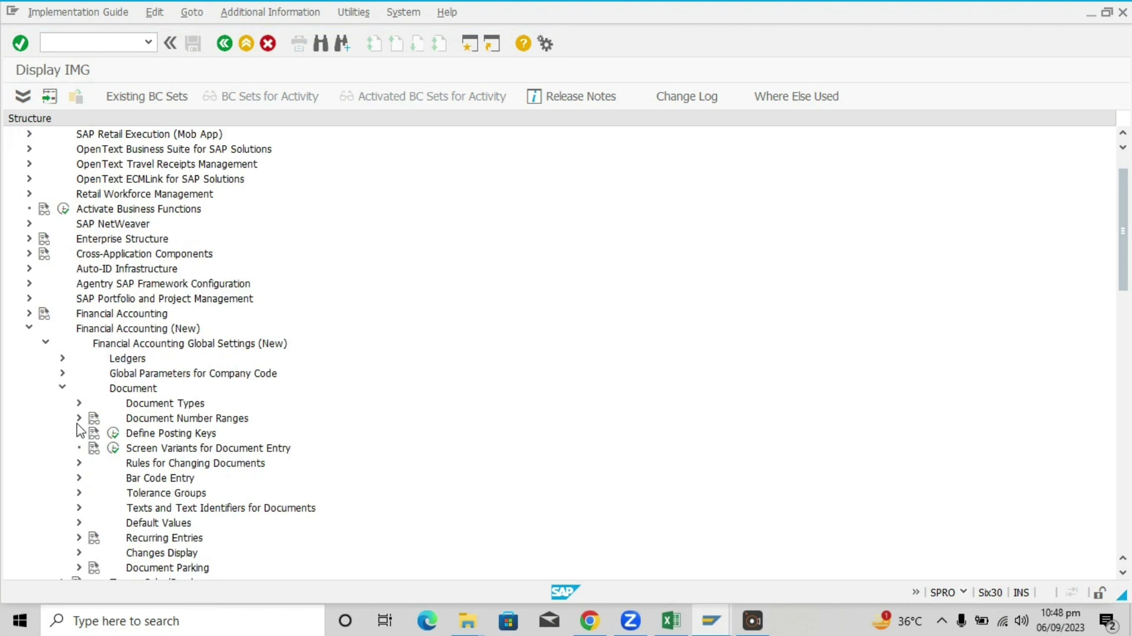
{"action": "left_click", "coordinate": [79, 403]}
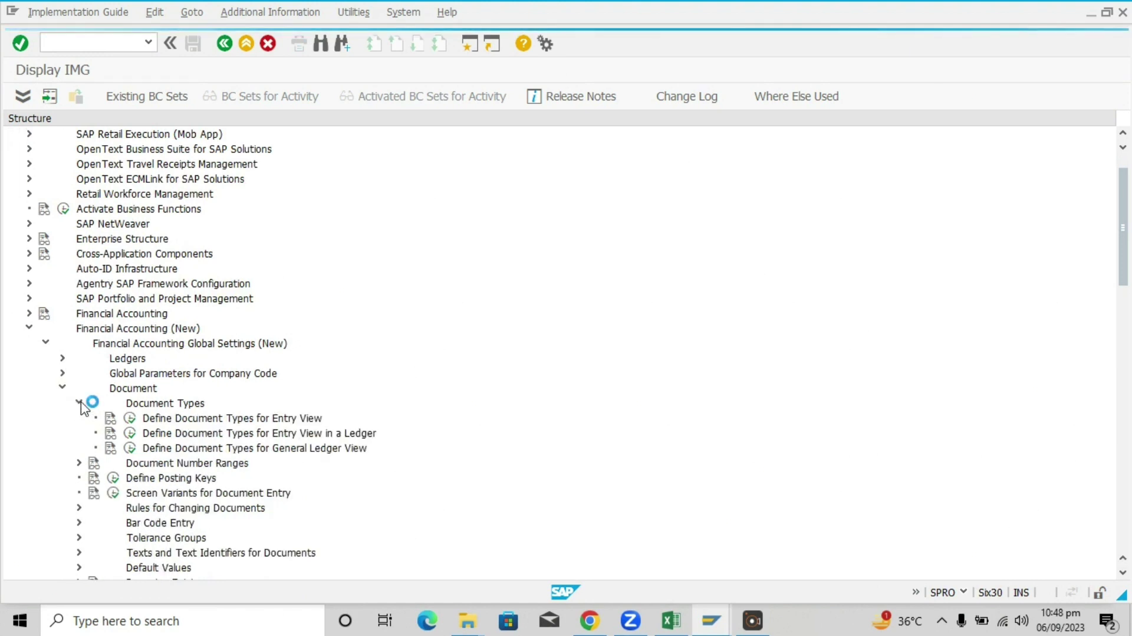
{"action": "left_click", "coordinate": [130, 420]}
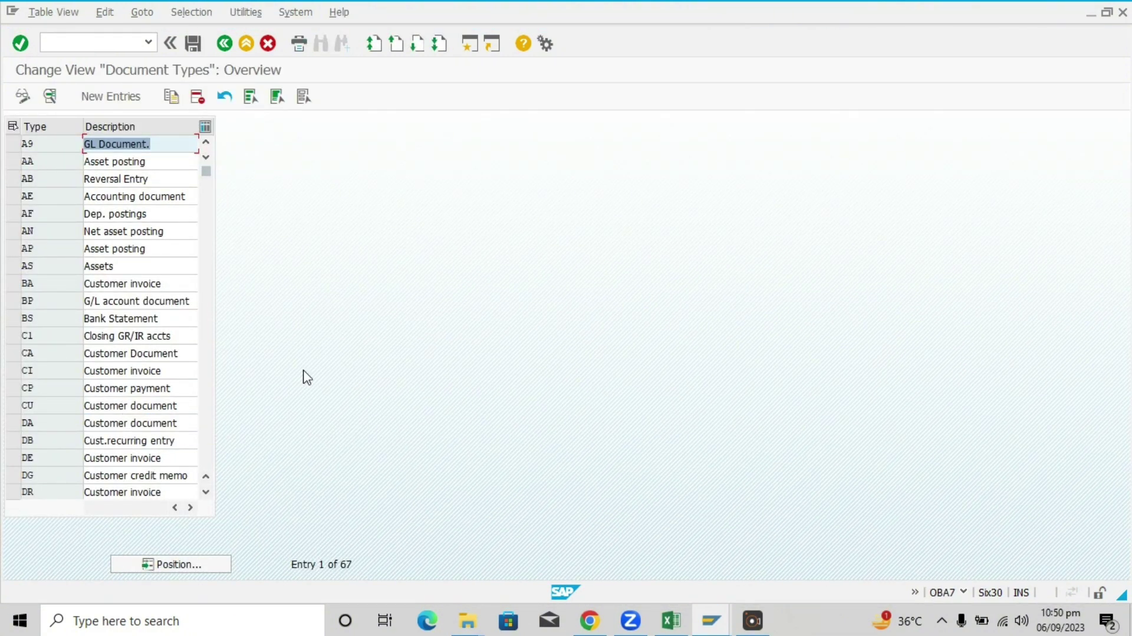
Switch back to the mass reversal results session, open the first reversed document and examine its Office Expense and Cash Account line items
{"action": "left_click", "coordinate": [712, 624]}
{"action": "left_click", "coordinate": [683, 557]}
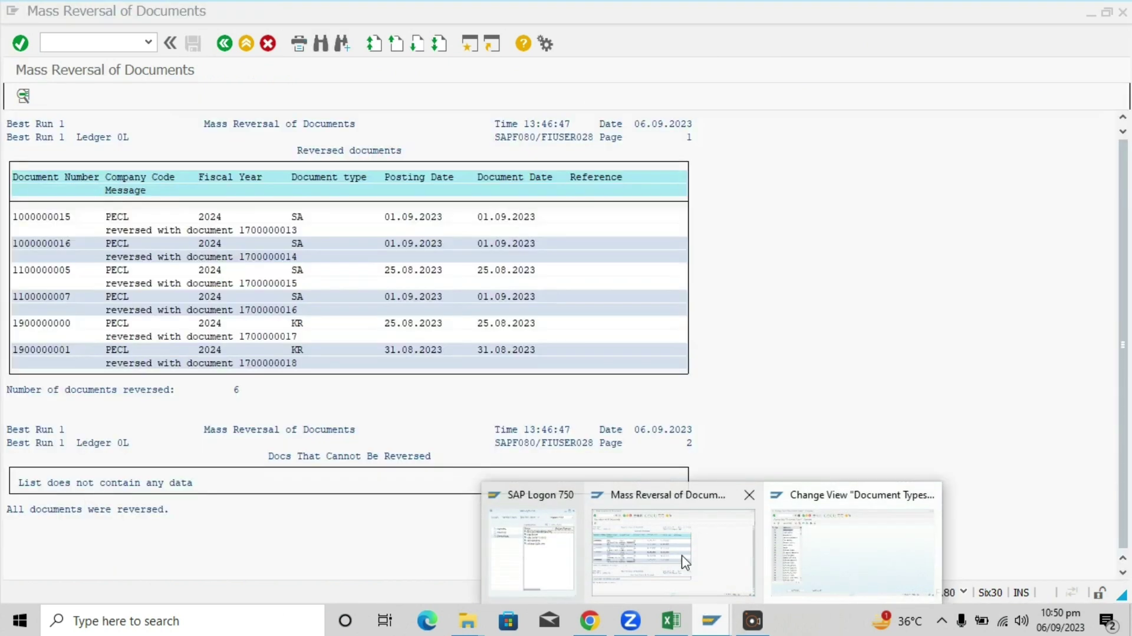
{"action": "double_click", "coordinate": [277, 231]}
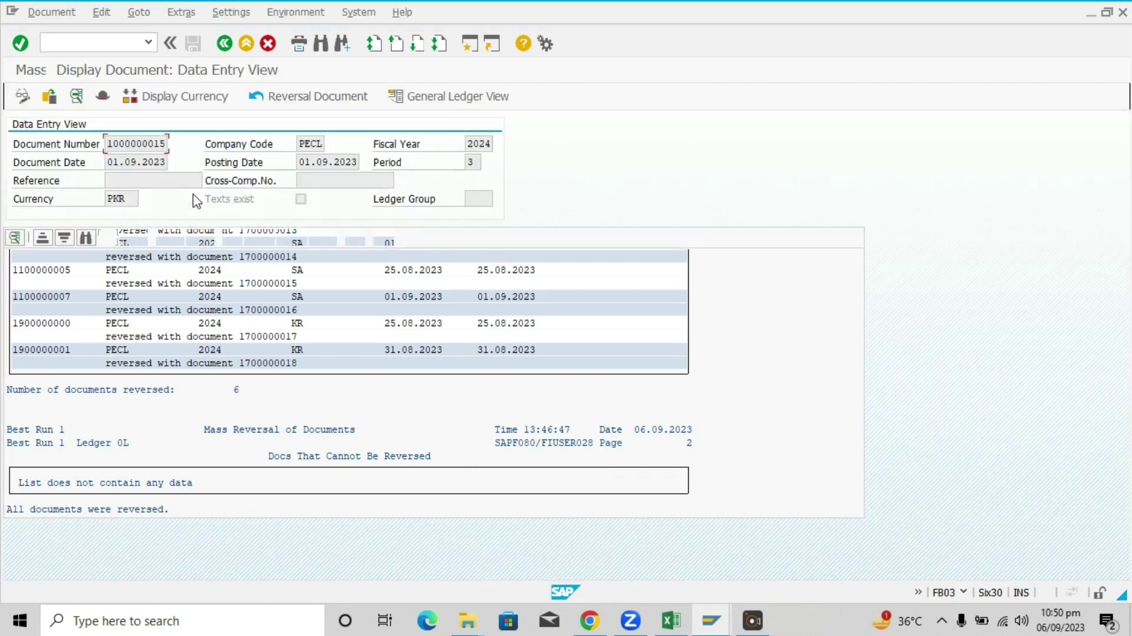
{"action": "left_click", "coordinate": [230, 275]}
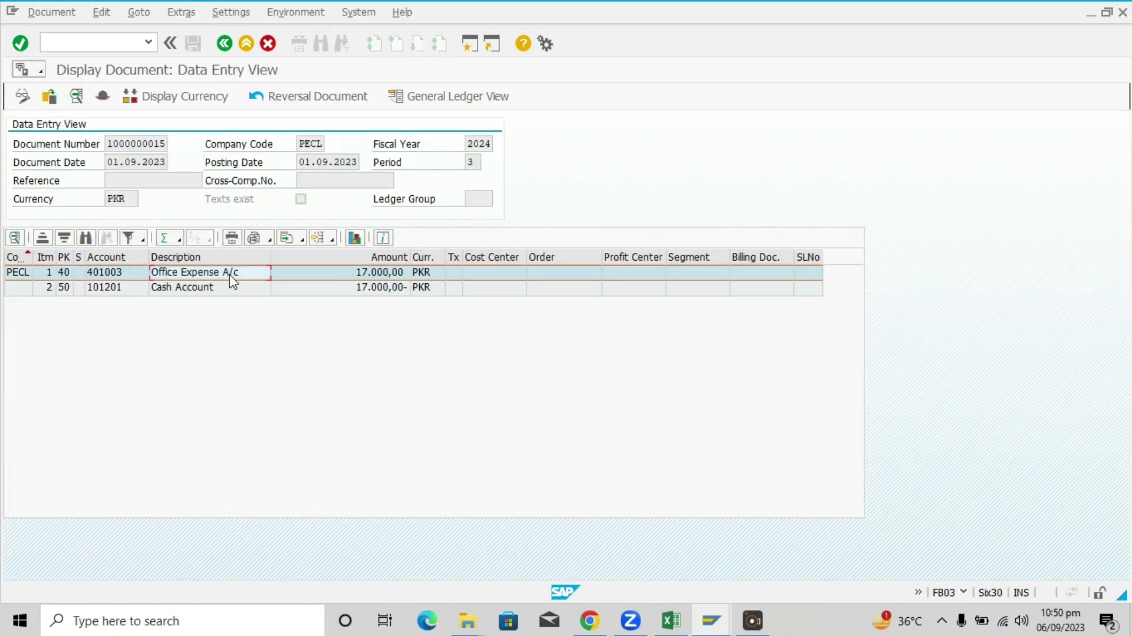
{"action": "left_click", "coordinate": [232, 288]}
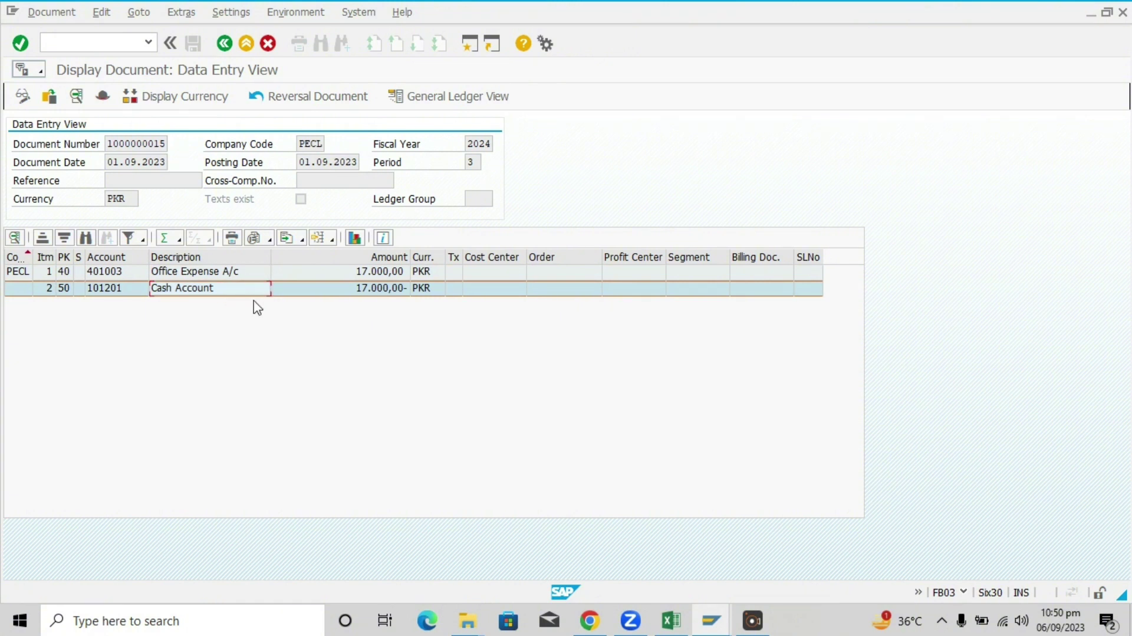
Display the document's reversal document, check the document type and header text in its document header, and close the header
{"action": "left_click", "coordinate": [306, 101]}
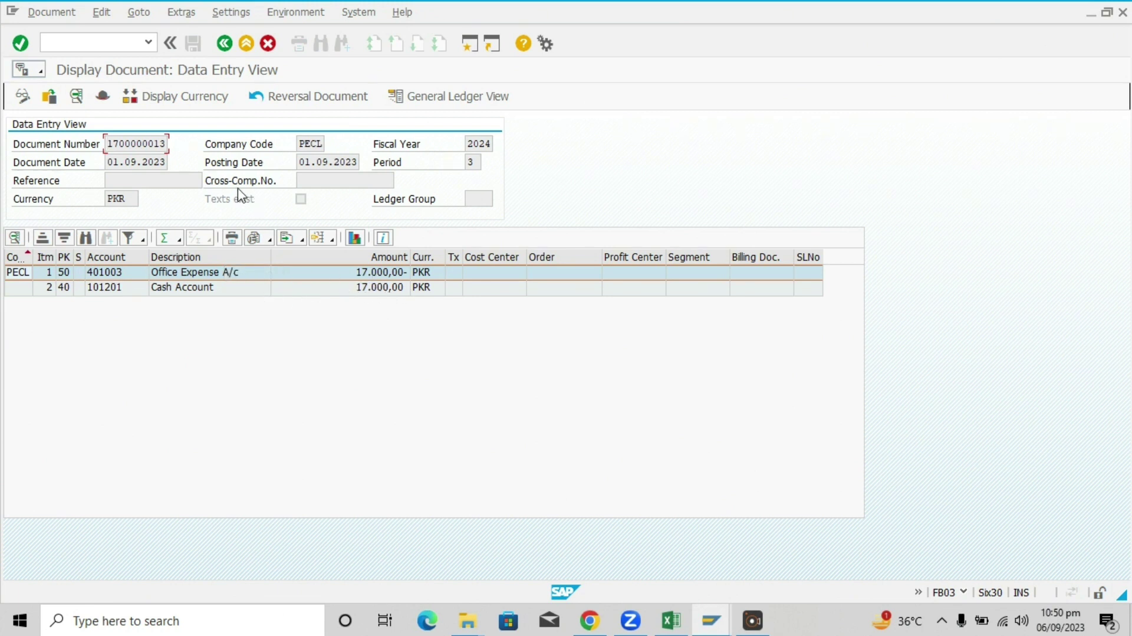
{"action": "left_click", "coordinate": [102, 99]}
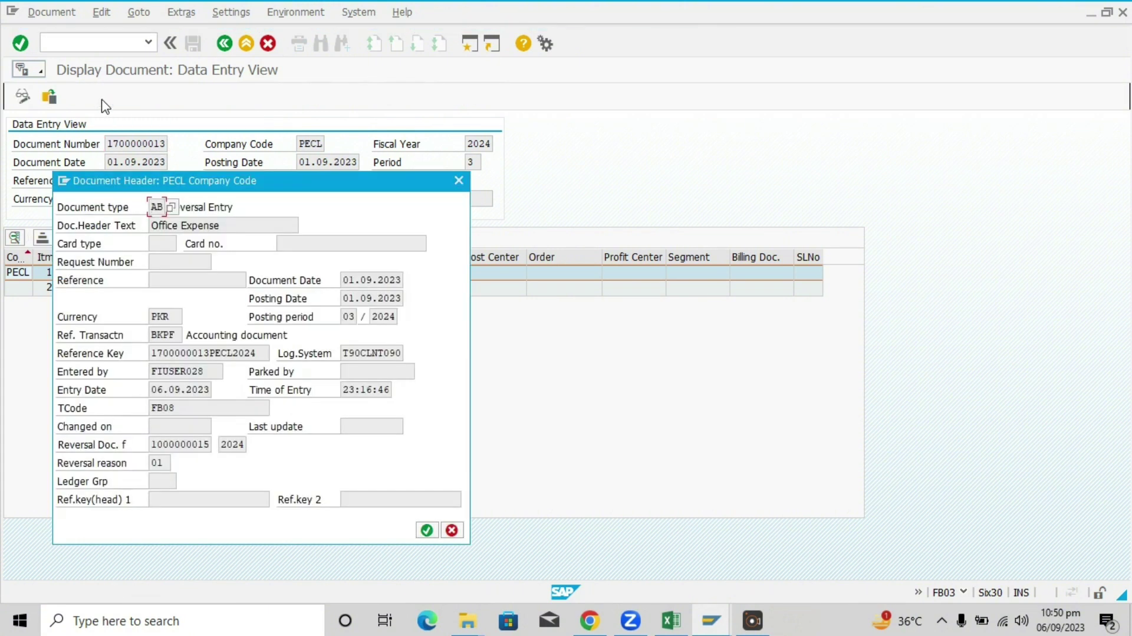
{"action": "left_click", "coordinate": [207, 226]}
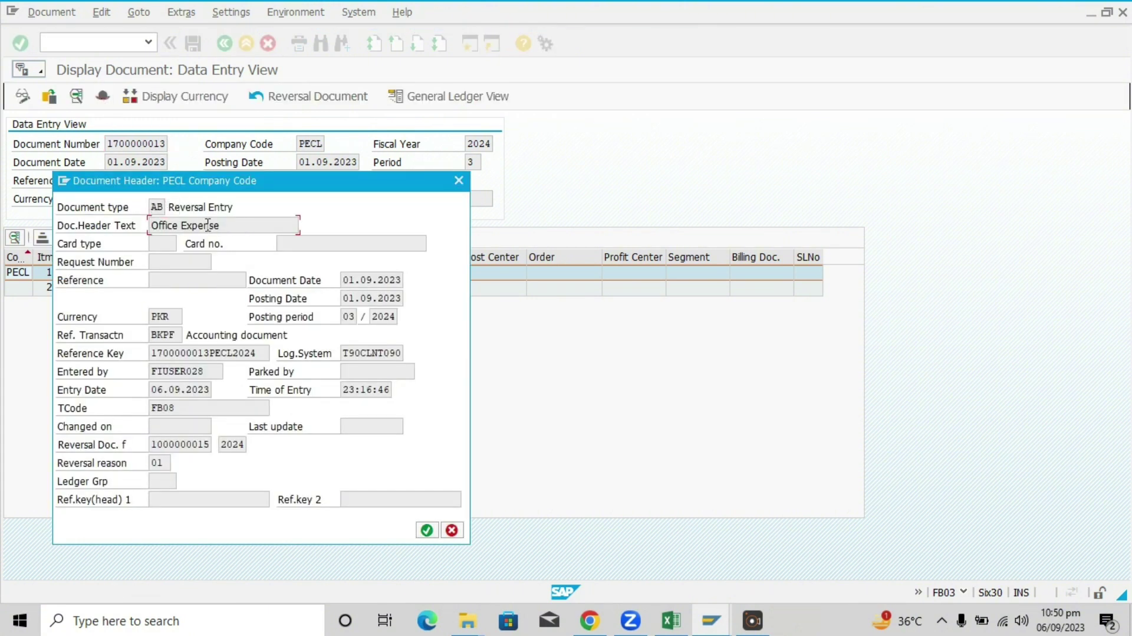
{"action": "double_click", "coordinate": [154, 206]}
{"action": "left_click", "coordinate": [452, 530]}
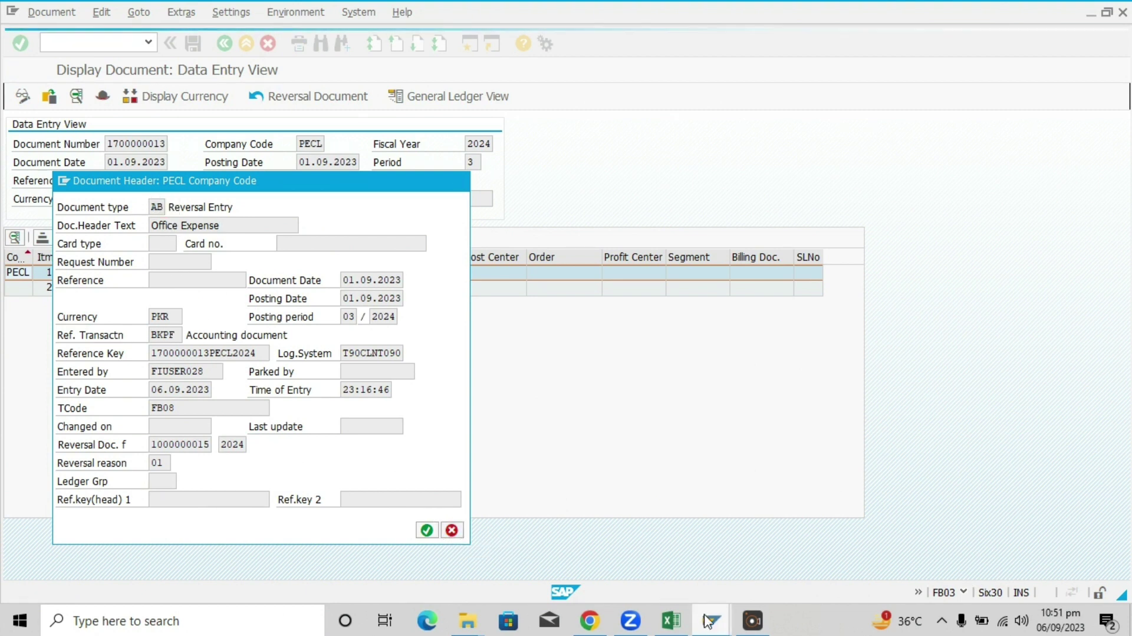
Return to the Document Types session, position the list at document type AB, and open its details
{"action": "mouse_move", "coordinate": [715, 625]}
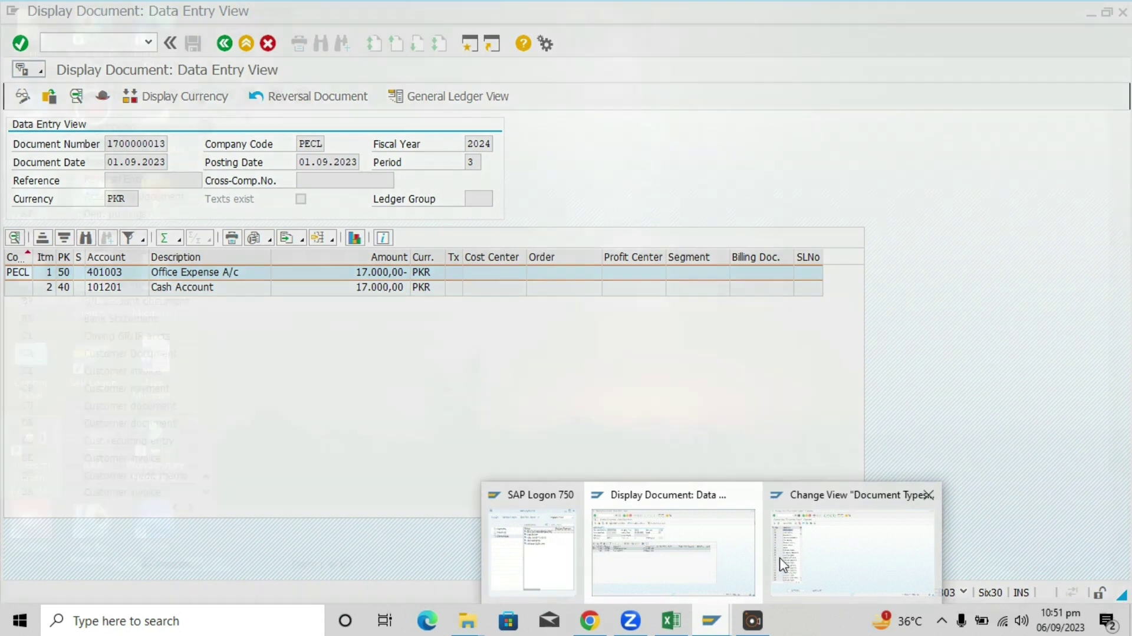
{"action": "left_click", "coordinate": [785, 559]}
{"action": "left_click", "coordinate": [218, 567]}
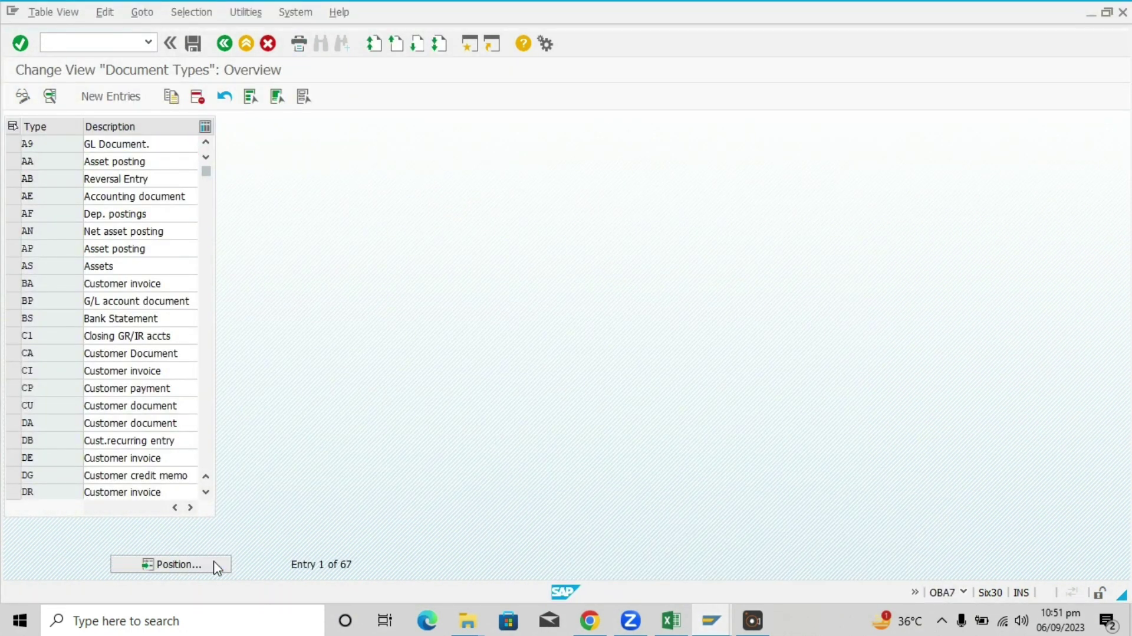
{"action": "type", "text": "ab"}
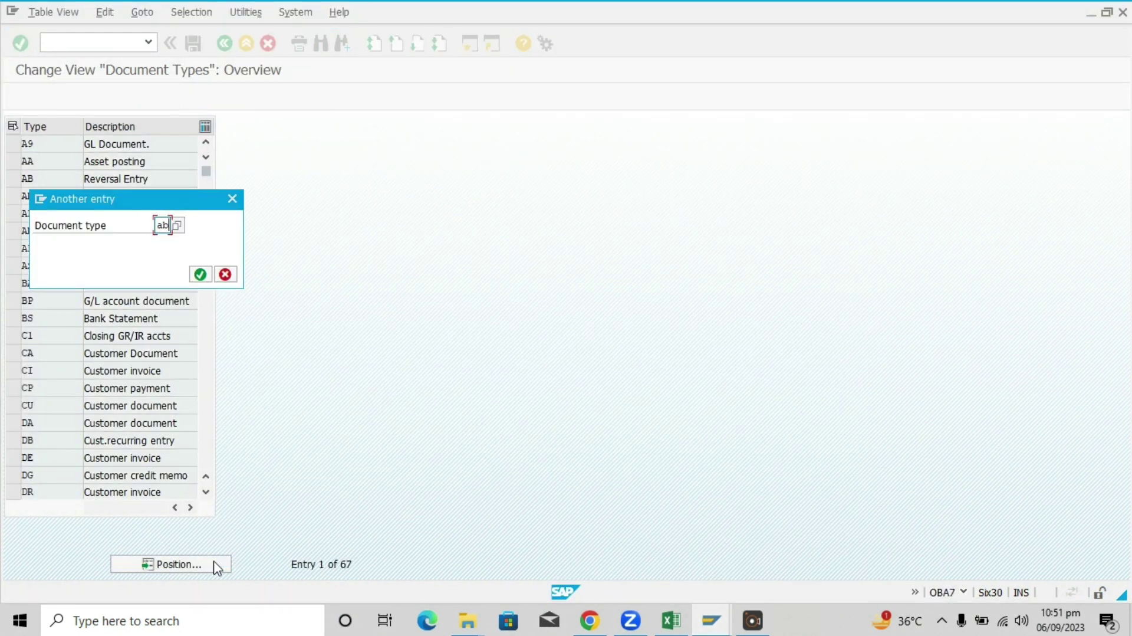
{"action": "key", "text": "Return"}
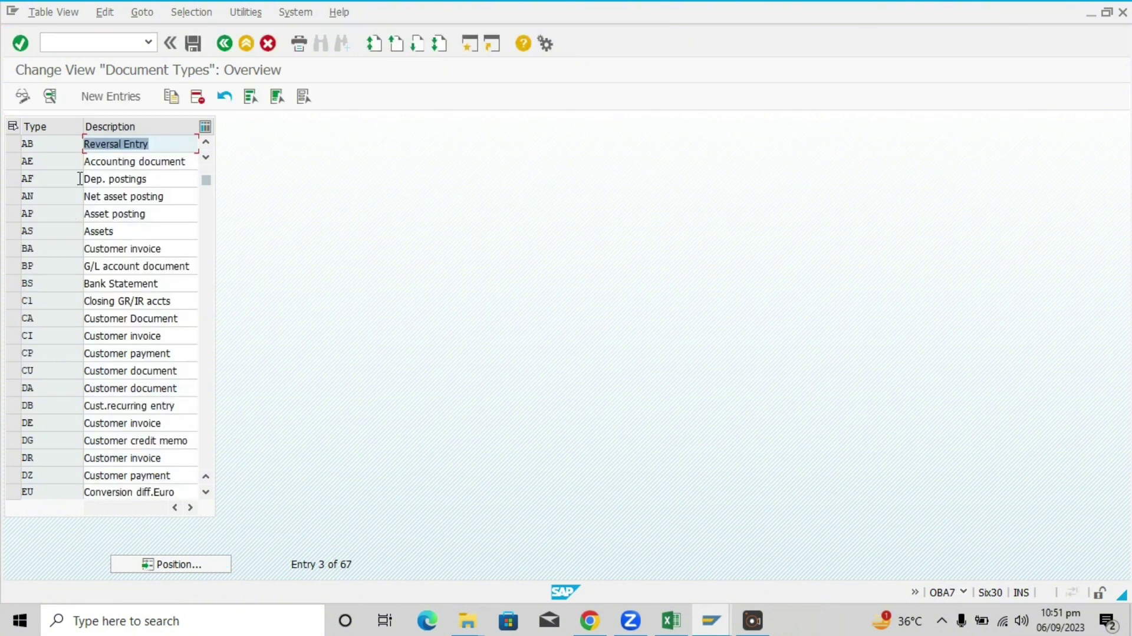
{"action": "double_click", "coordinate": [52, 146]}
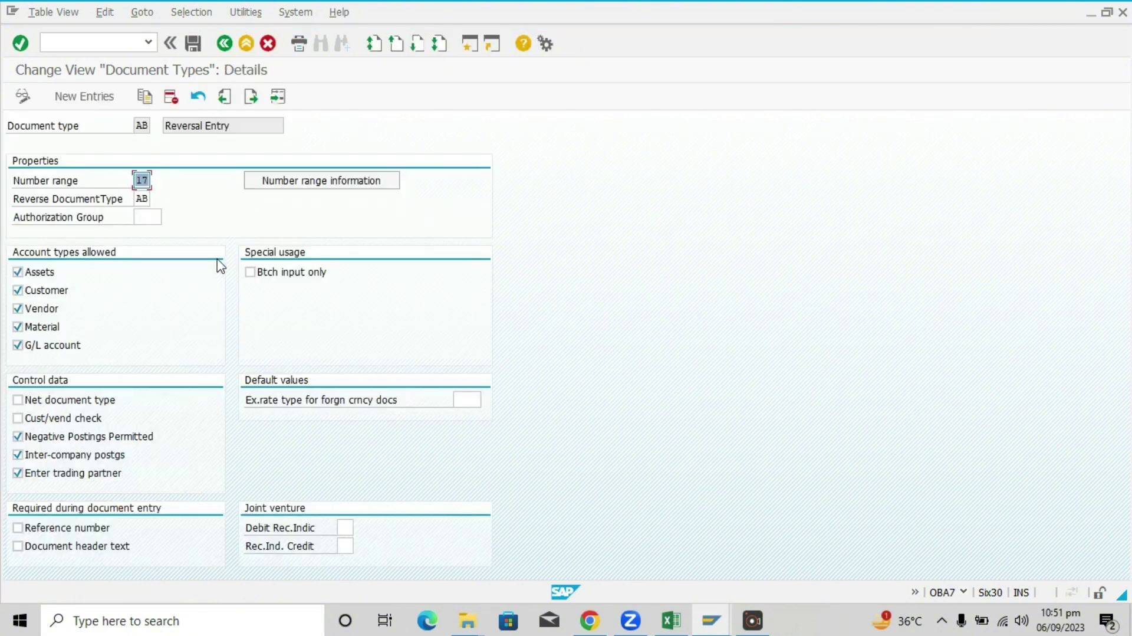